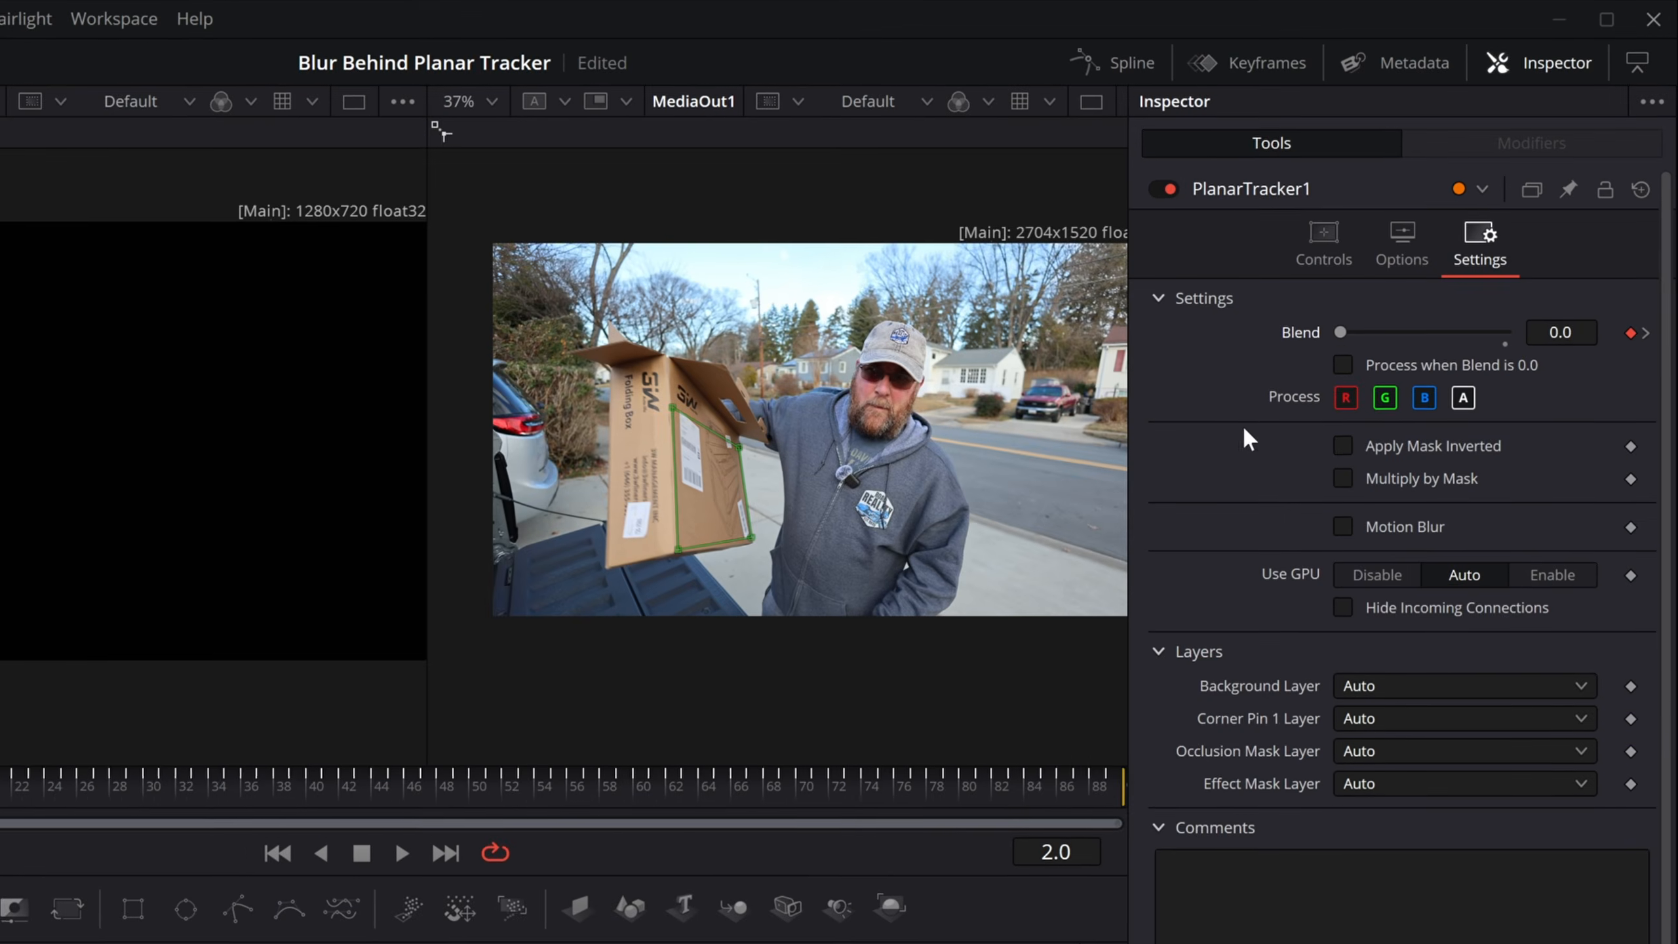
# - Switch PlanarTracker1 to Track mode, create a planar transform from it, and place the new node beside DKeyer1
pyautogui.click(1297, 256)
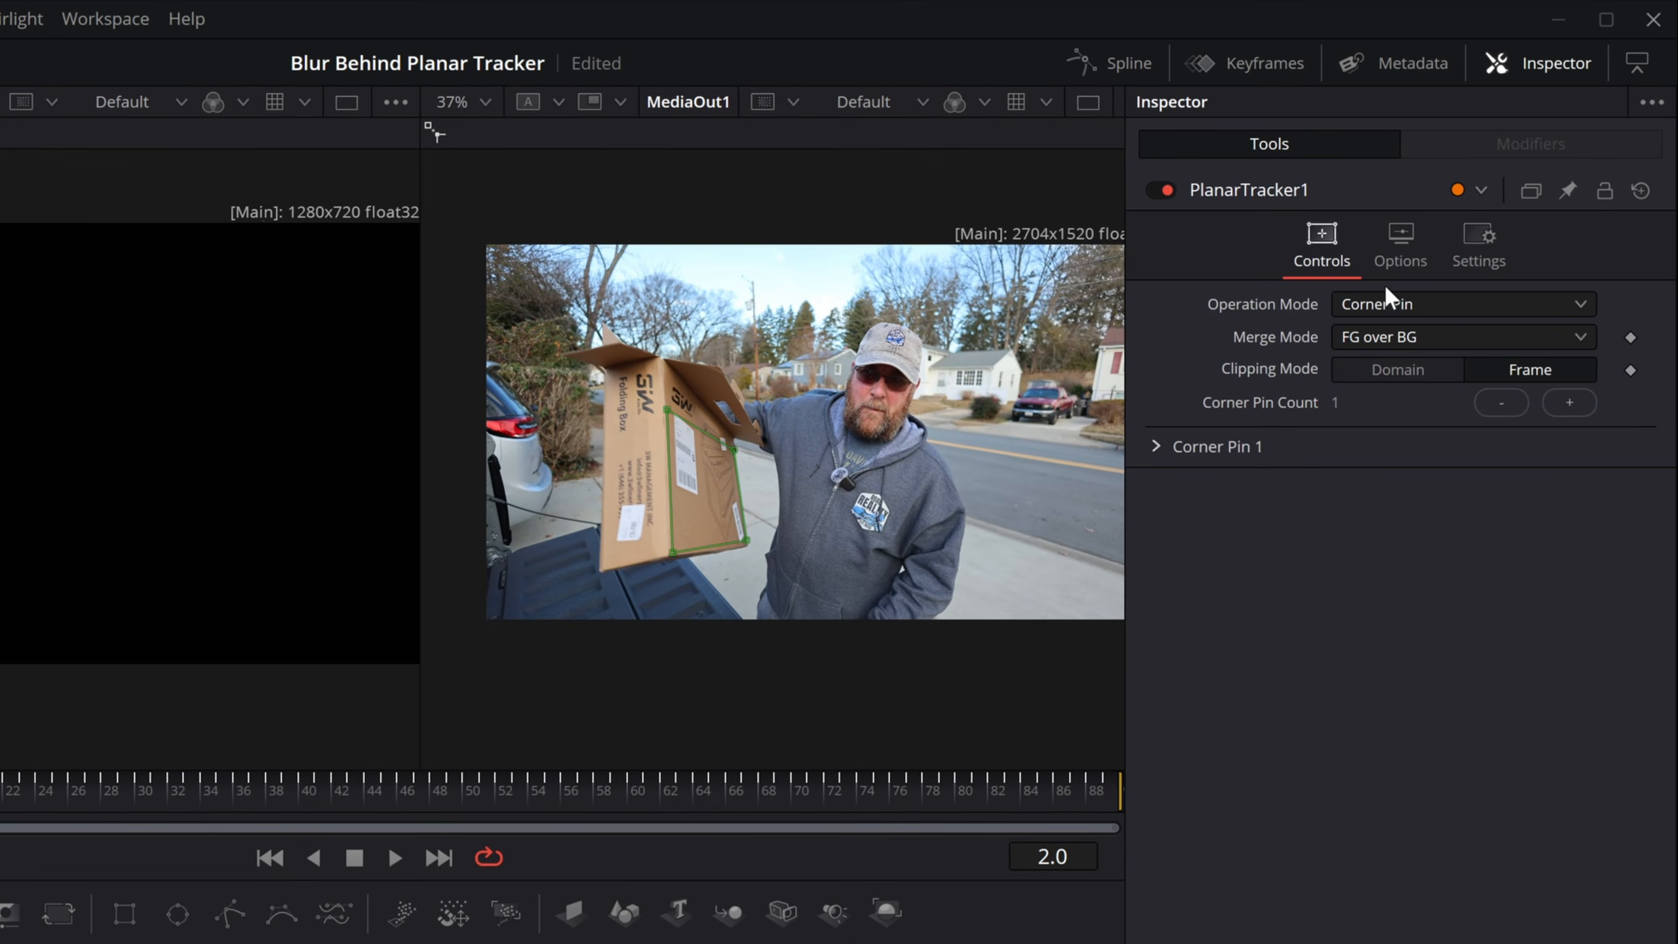
pyautogui.click(1392, 300)
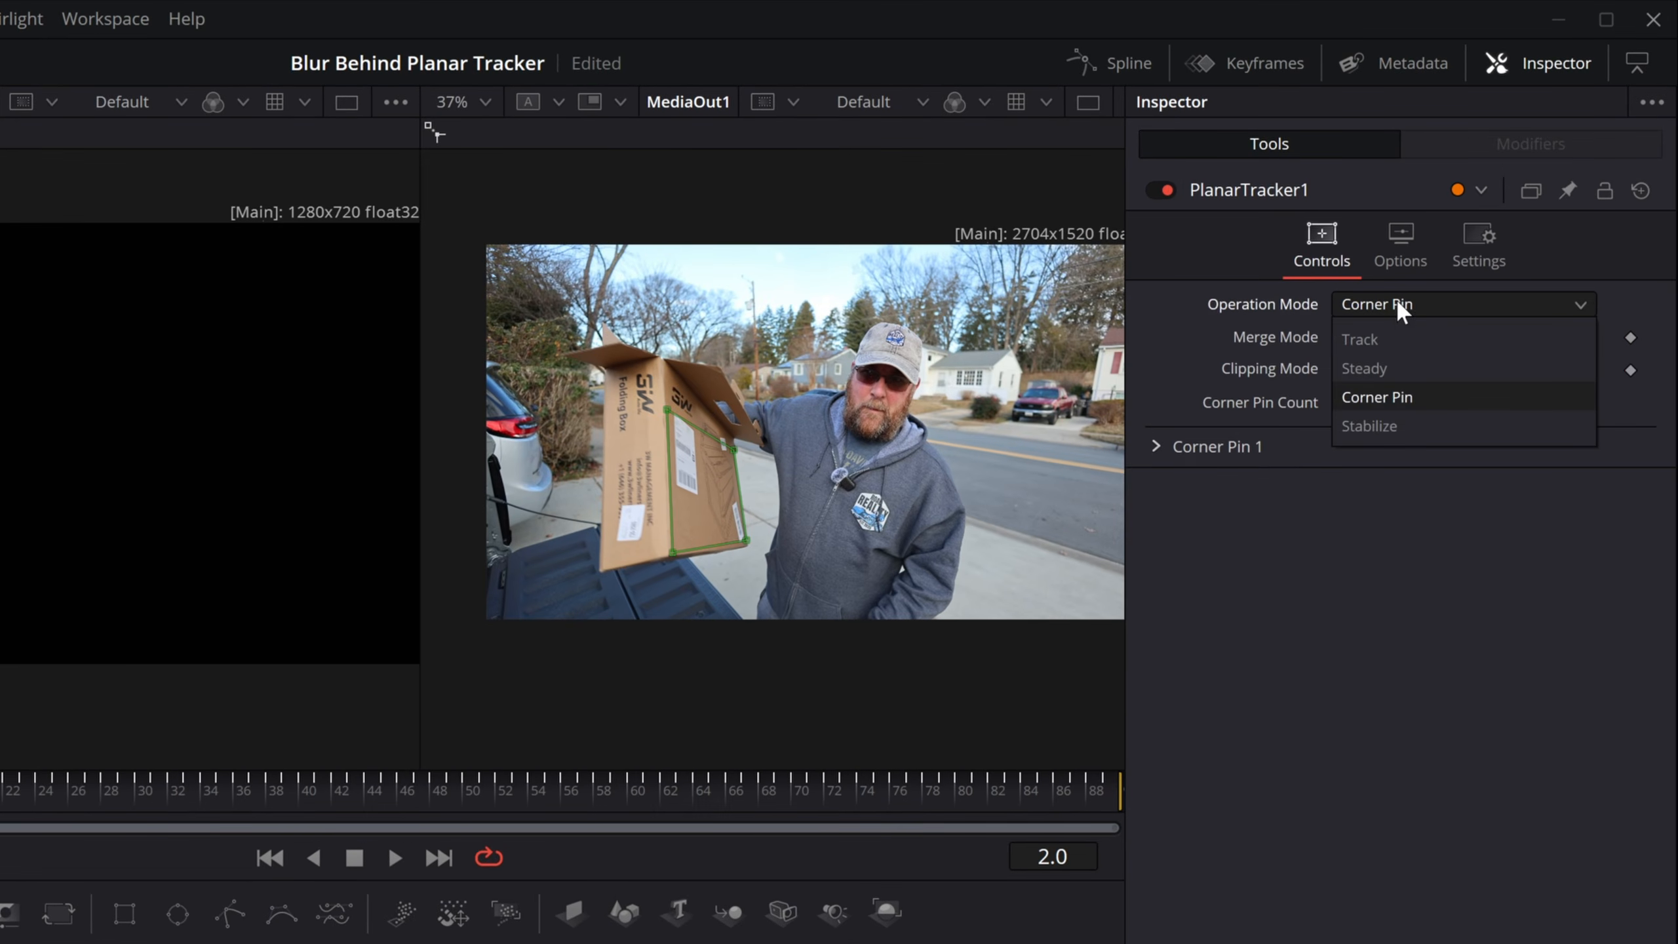
pyautogui.click(1393, 338)
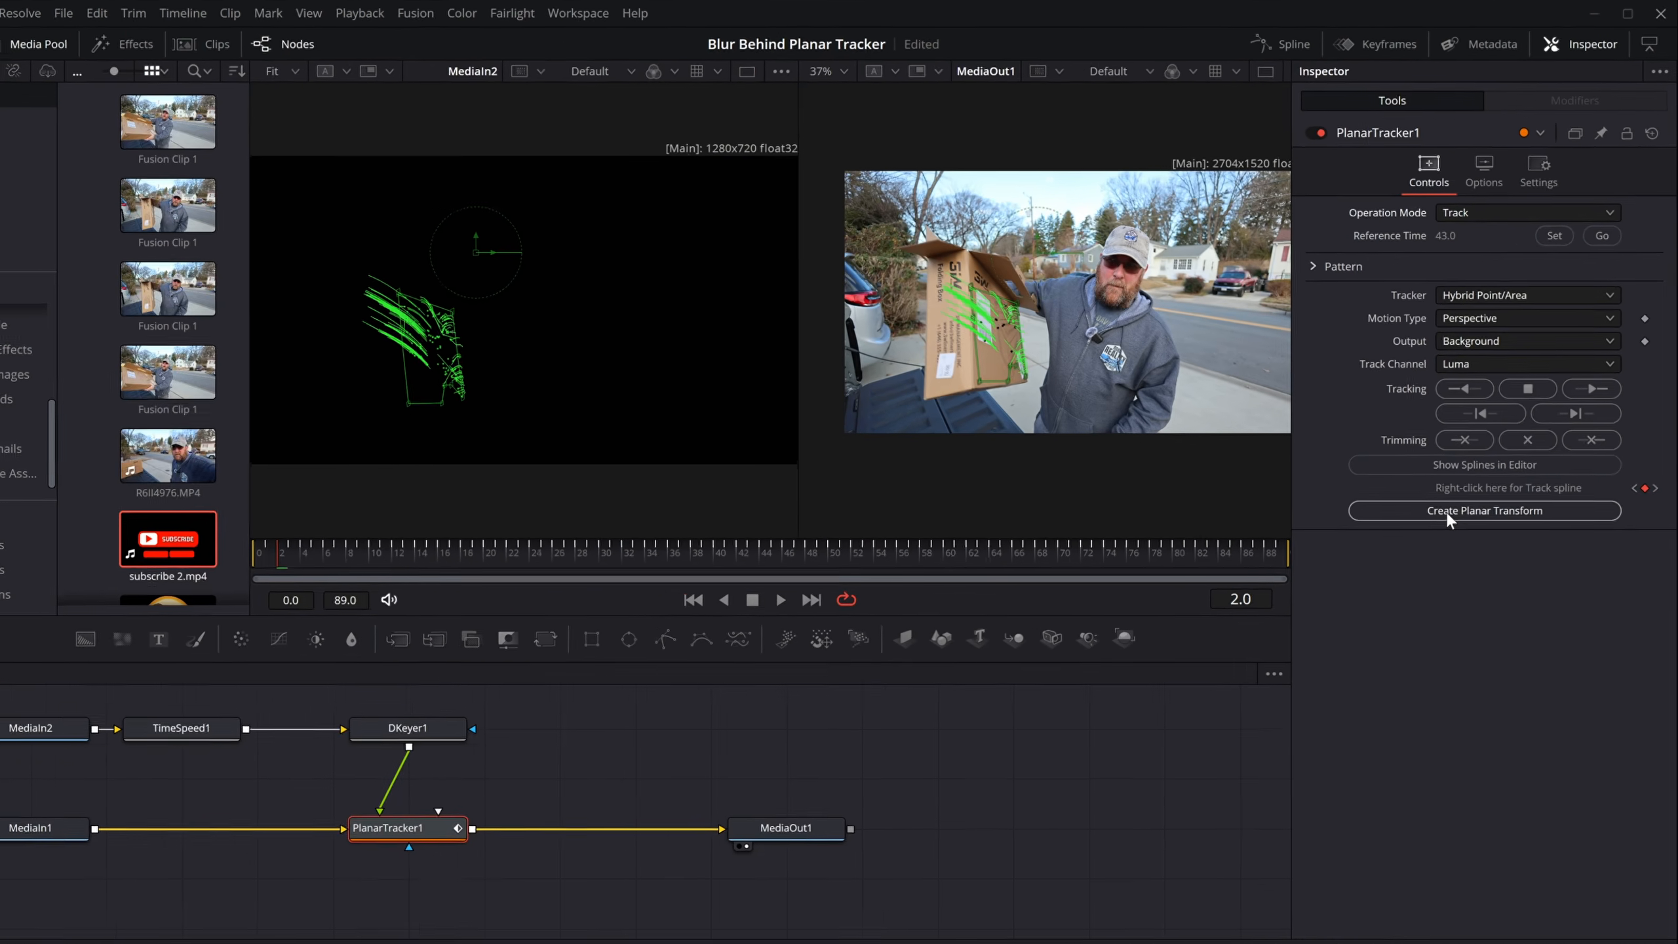
pyautogui.click(1343, 725)
pyautogui.moveTo(129, 752); pyautogui.dragTo(777, 704)
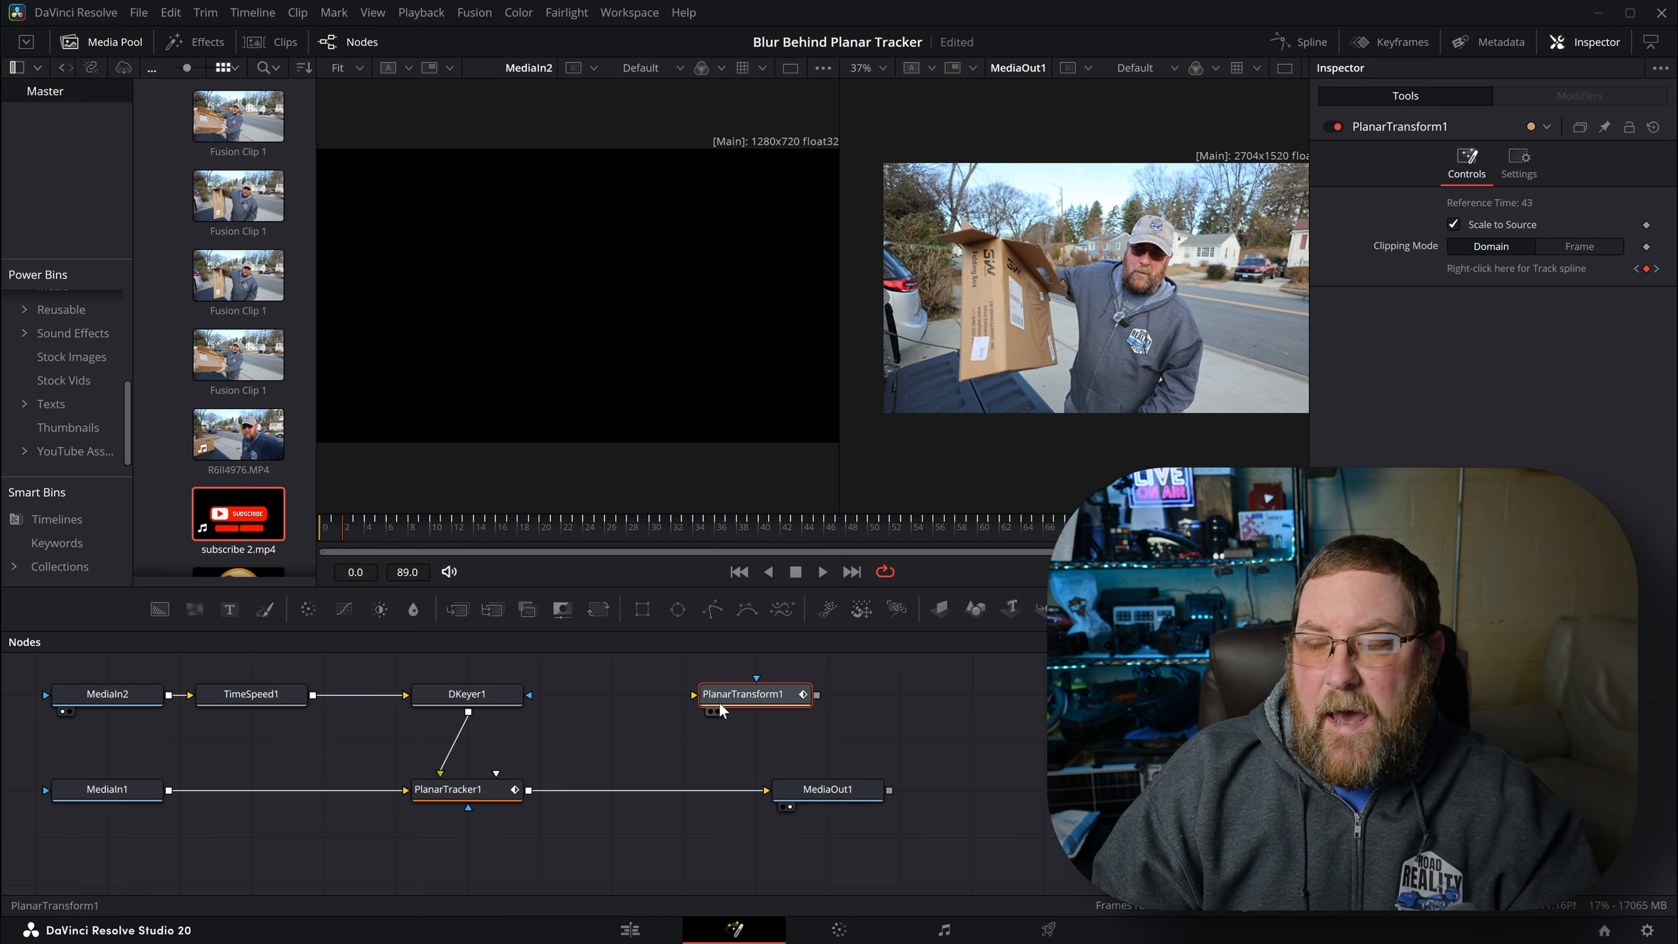
# - Return PlanarTracker1 to Corner Pin mode and move the playhead to the first frame
pyautogui.click(452, 790)
pyautogui.click(1497, 203)
pyautogui.click(1498, 255)
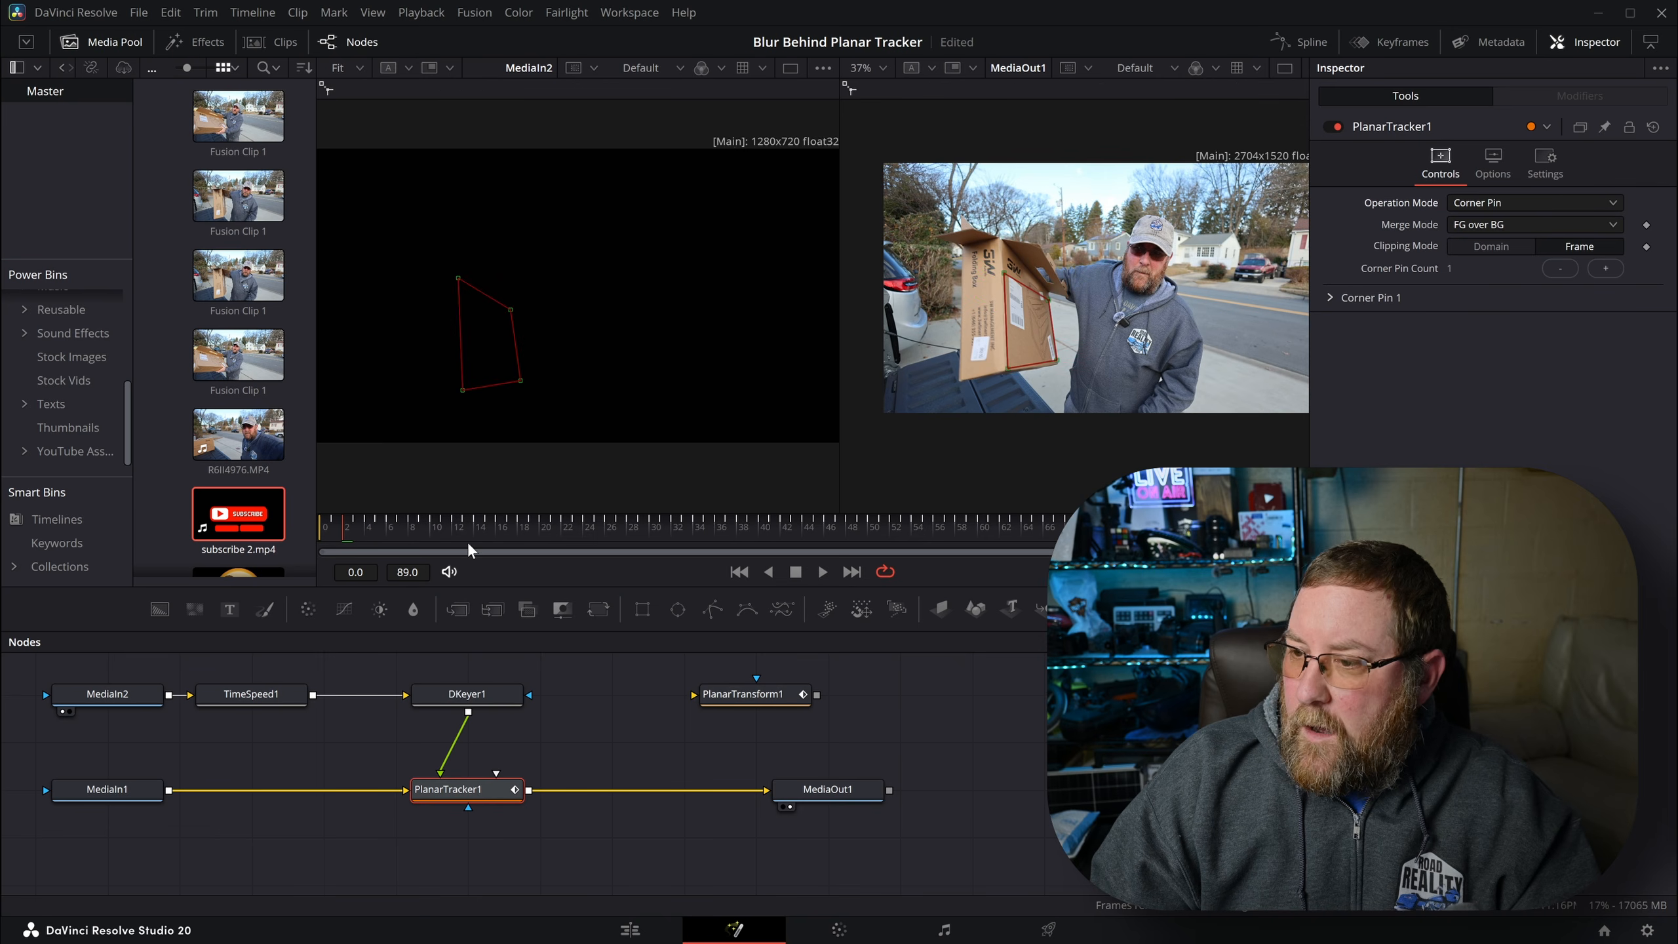
pyautogui.moveTo(446, 535); pyautogui.dragTo(322, 533)
pyautogui.click(213, 744)
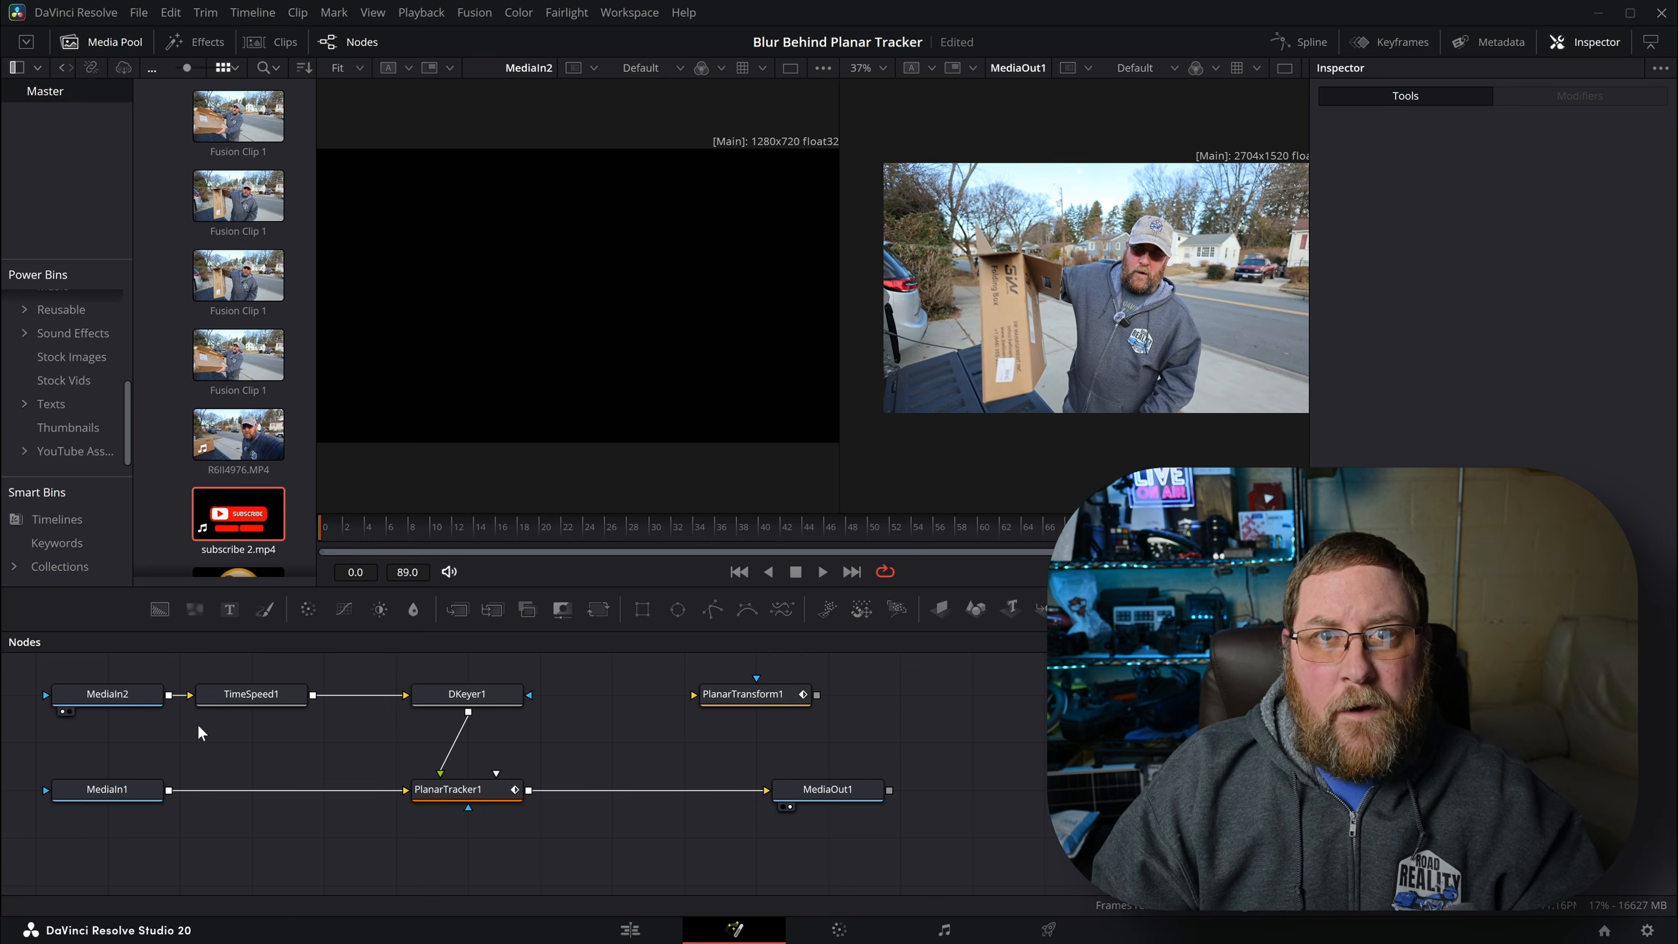
# - Add a Background node above MediaIn1 and attach a Corner Positioner after it
pyautogui.click(161, 609)
pyautogui.moveTo(254, 755); pyautogui.dragTo(123, 746)
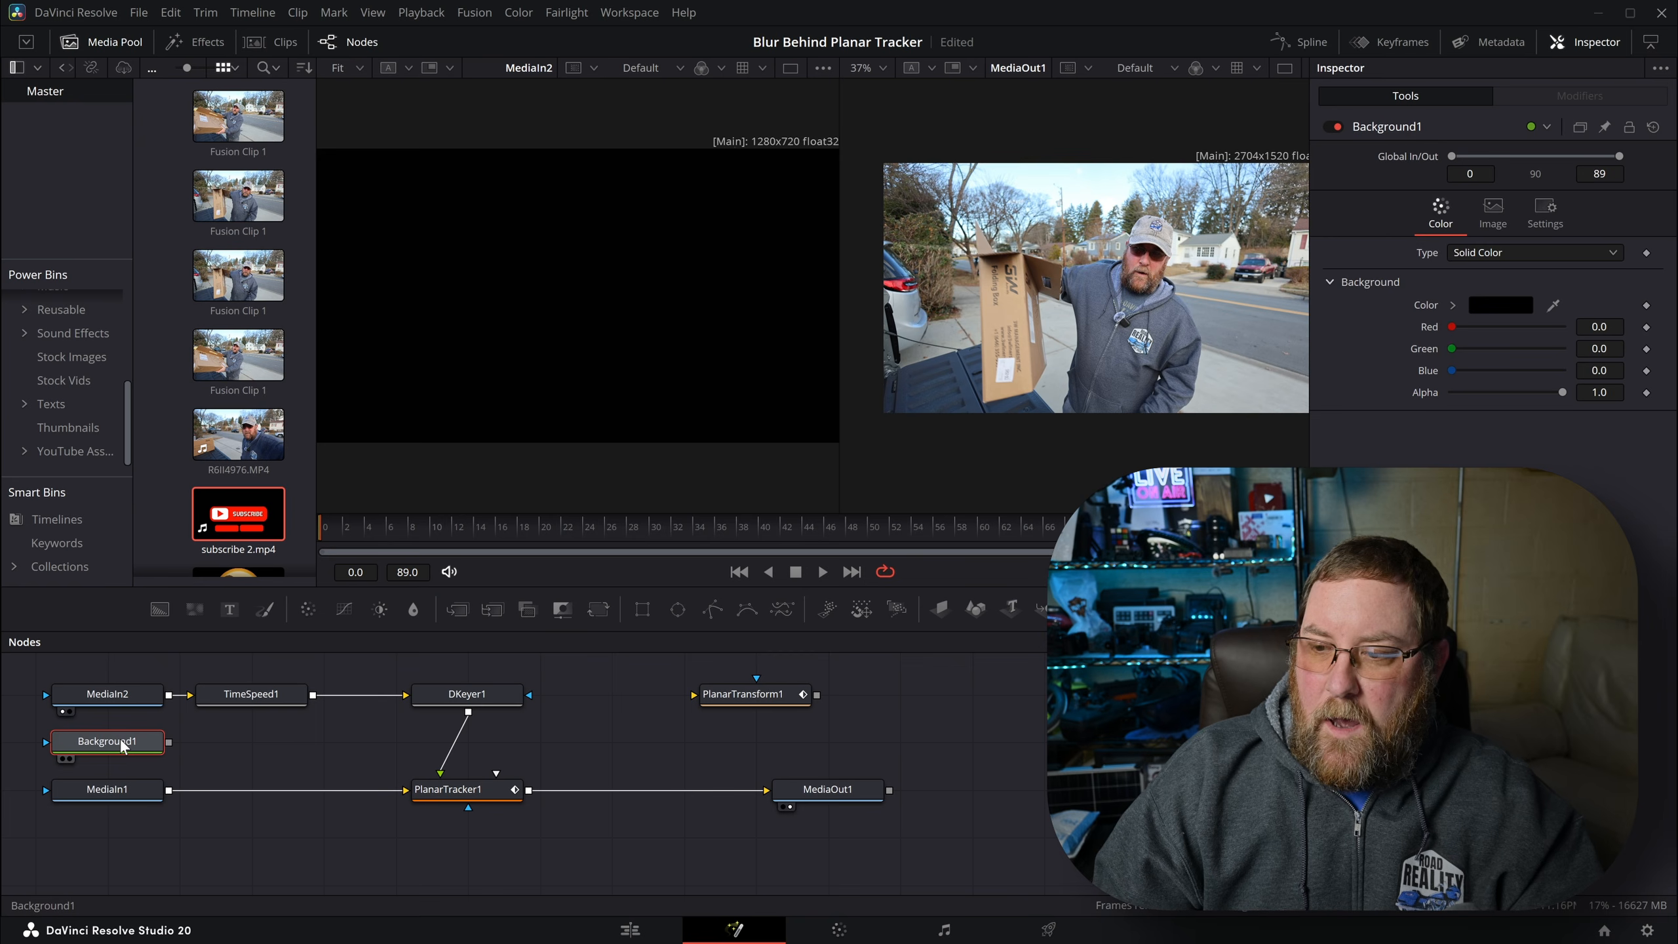
pyautogui.hotkey('shift', 'space')
pyautogui.write('time')
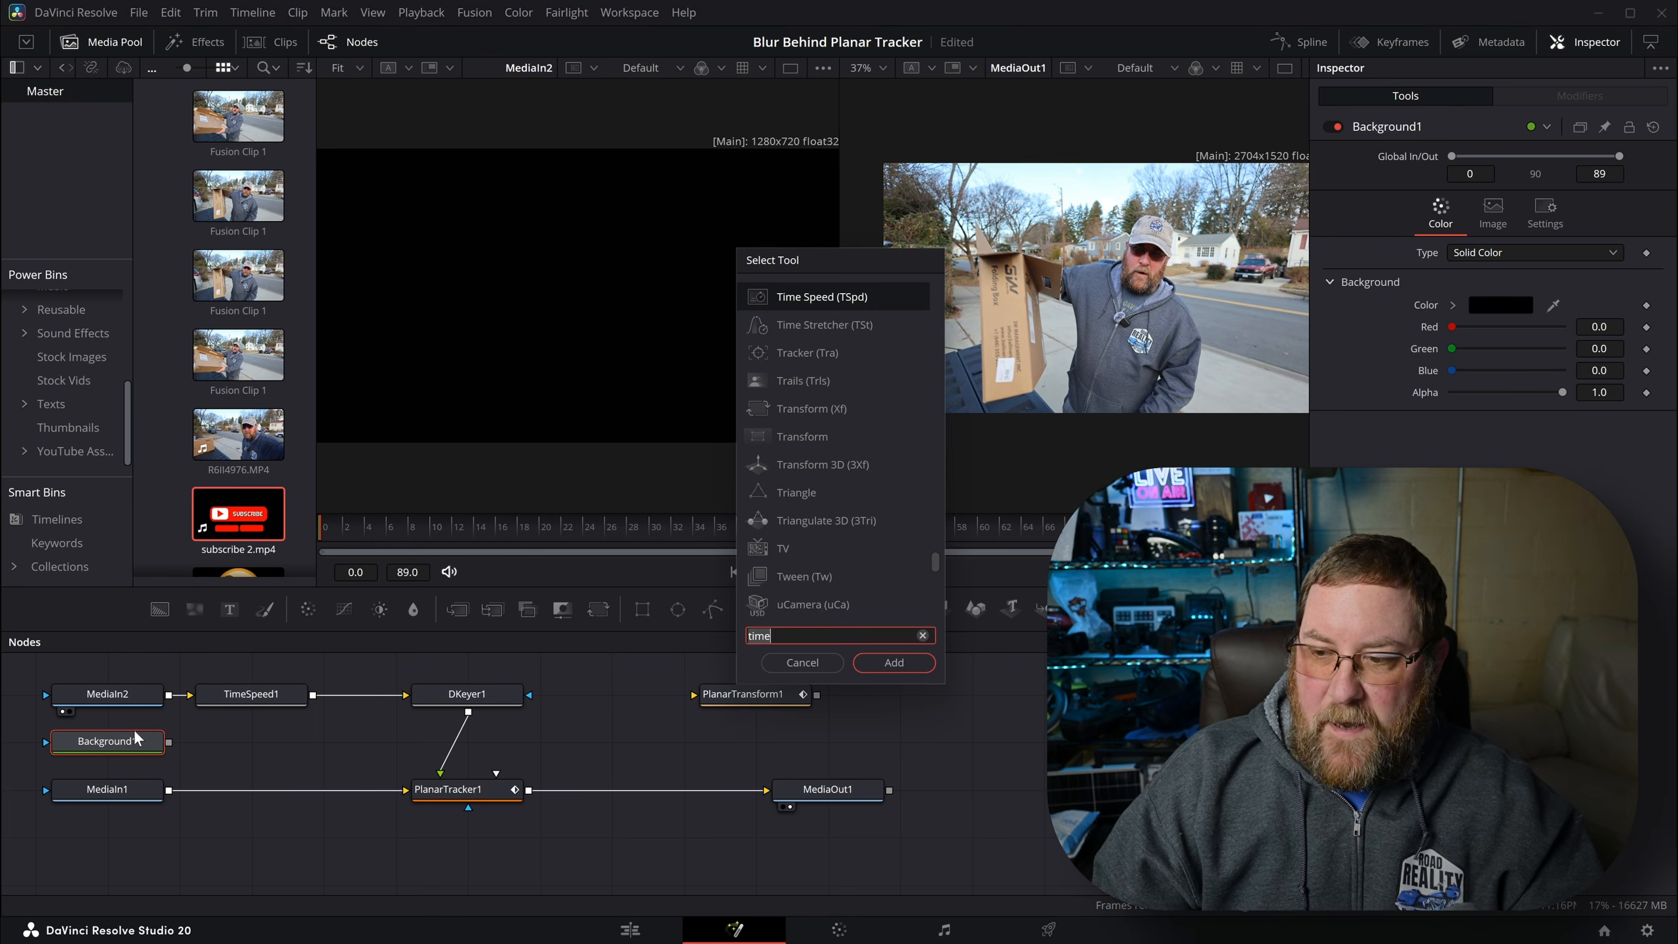
pyautogui.press('BackSpace')
pyautogui.press('BackSpace')
pyautogui.press('BackSpace')
pyautogui.press('BackSpace')
pyautogui.write('corner')
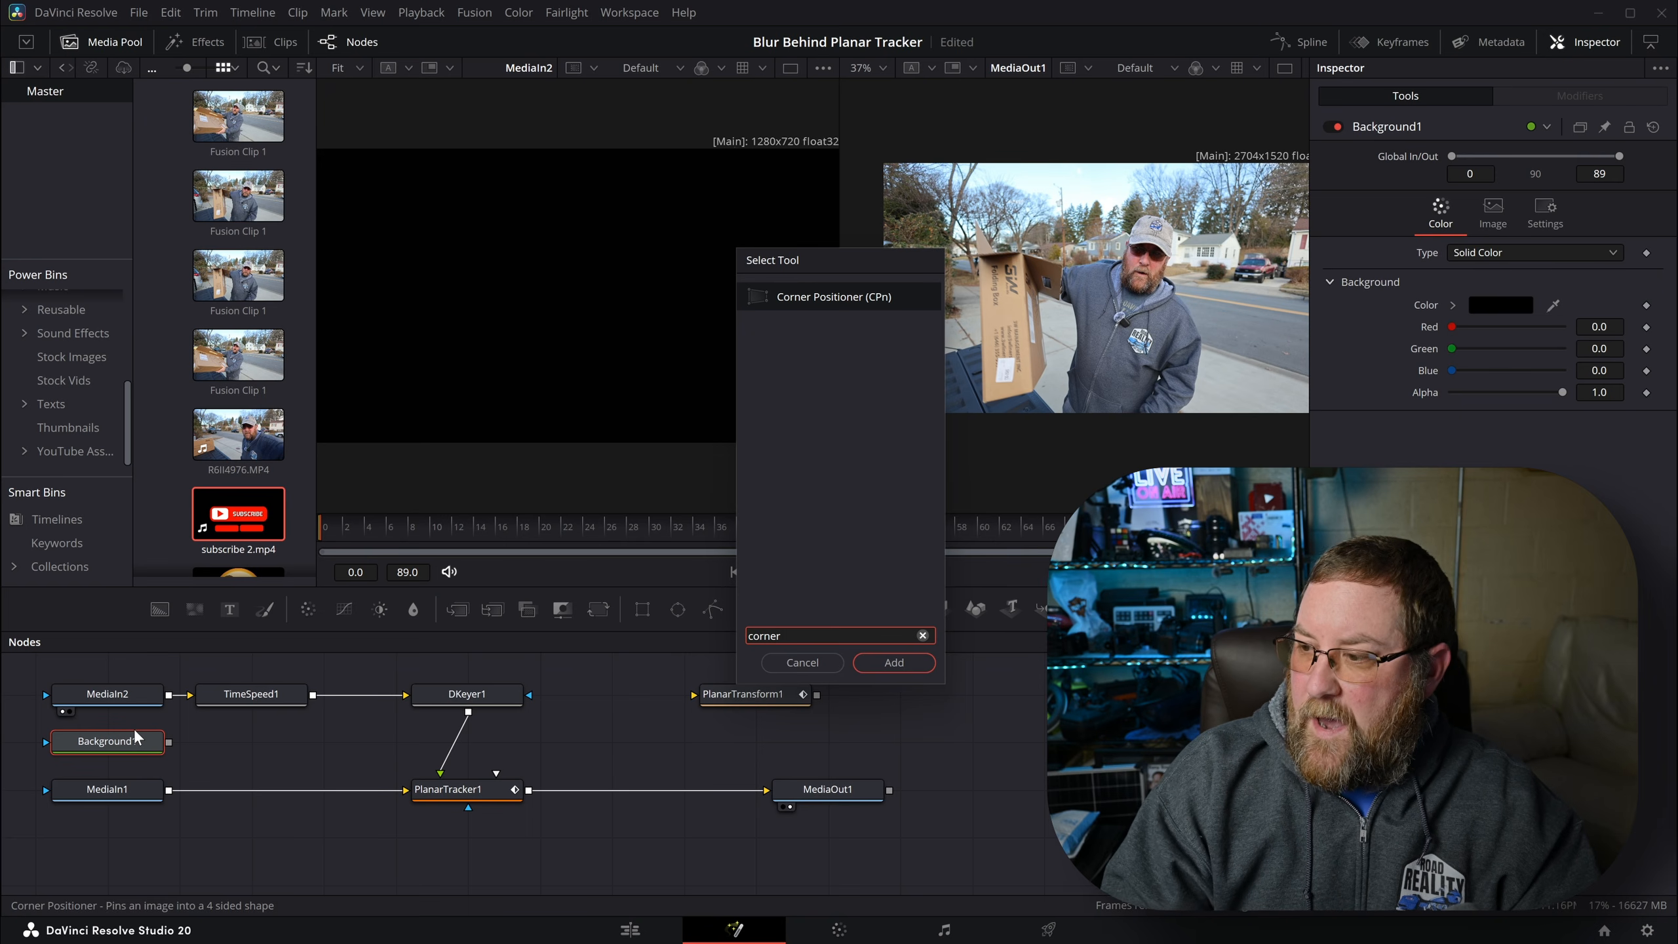
pyautogui.press('Return')
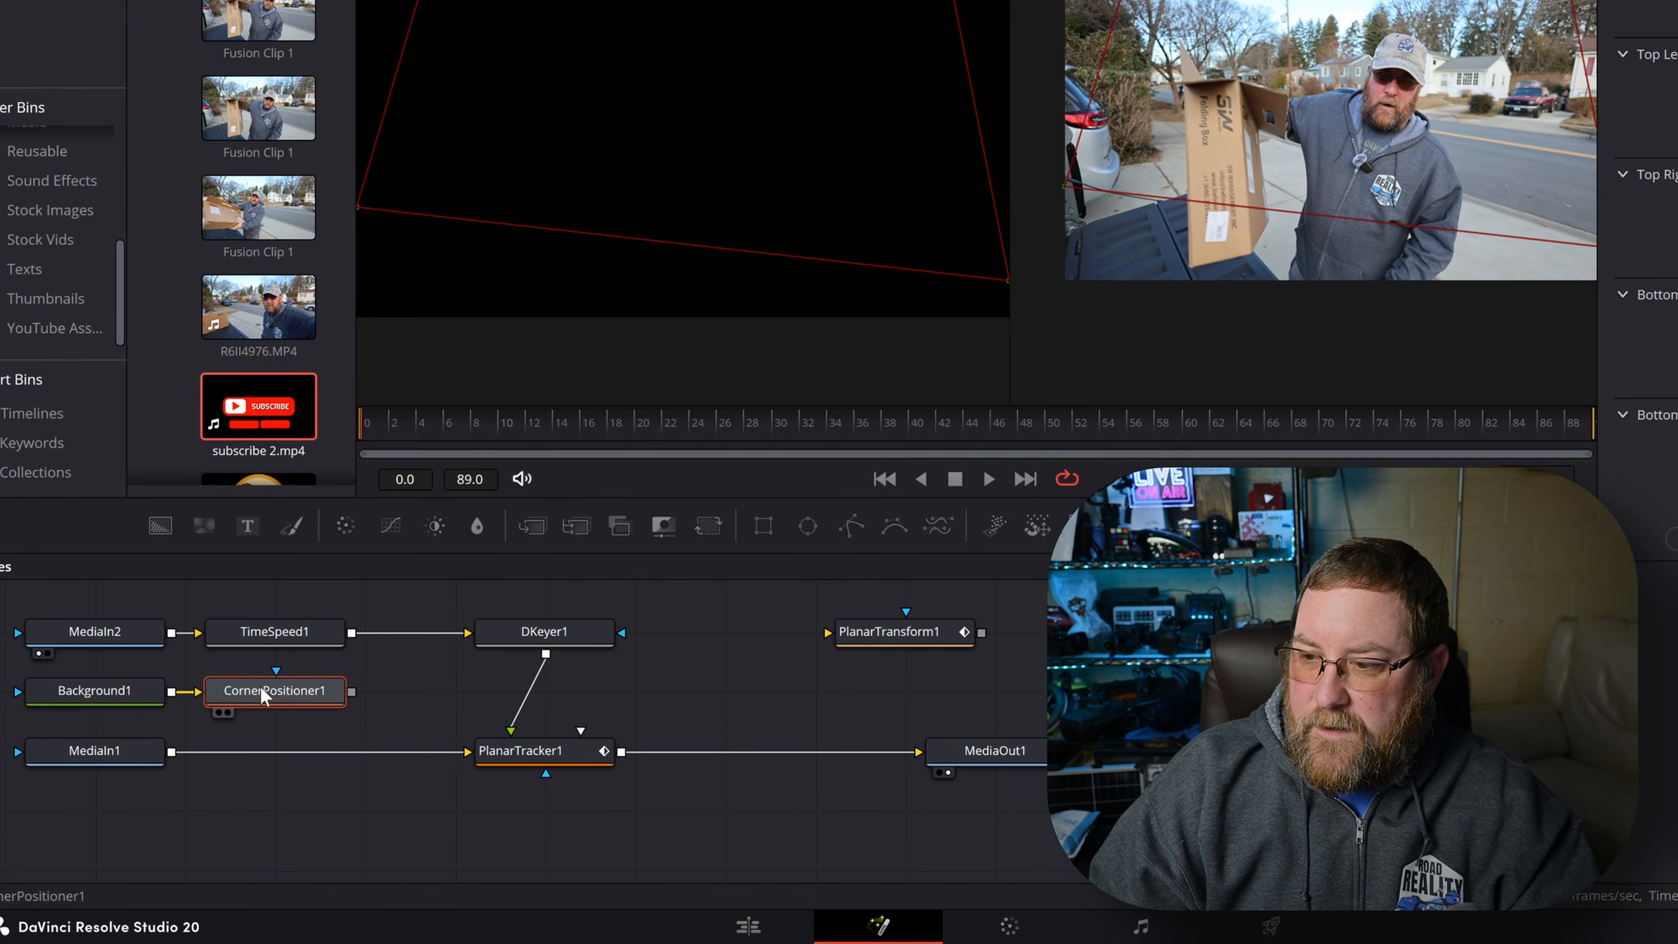
# - Rearrange the node graph so PlanarTransform1 sits beside CornerPositioner1, and feed the Corner Positioner's output into it
pyautogui.moveTo(843, 636); pyautogui.dragTo(479, 690)
pyautogui.moveTo(540, 747); pyautogui.dragTo(812, 750)
pyautogui.moveTo(530, 637); pyautogui.dragTo(801, 637)
pyautogui.moveTo(218, 605); pyautogui.dragTo(396, 629)
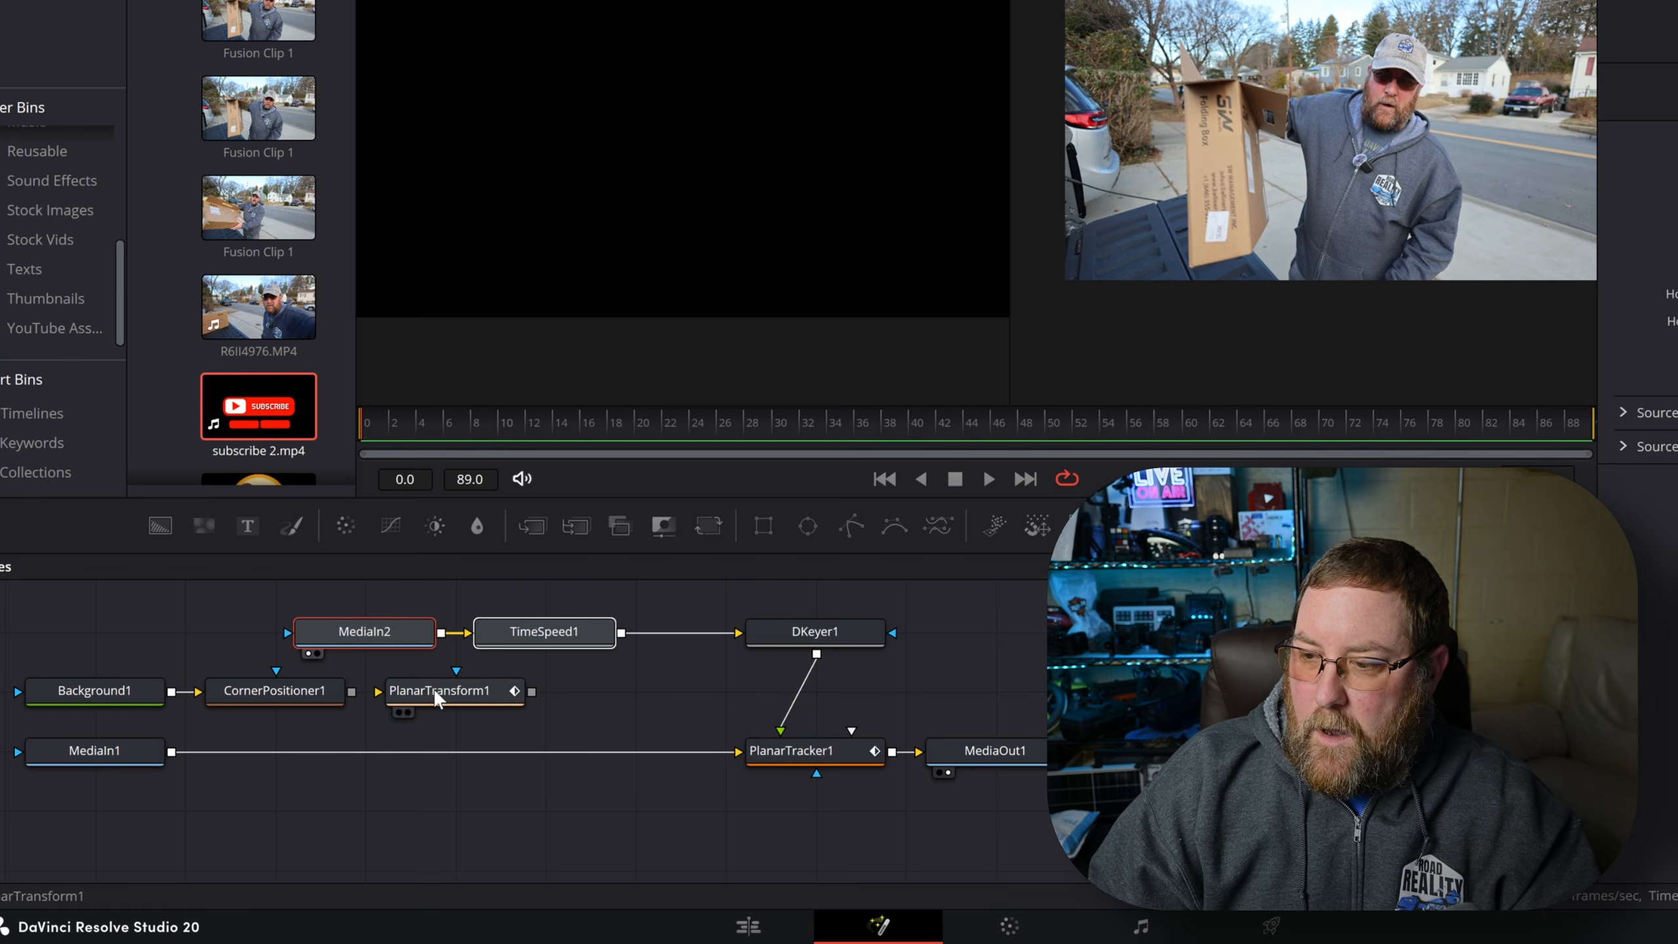
pyautogui.moveTo(352, 691); pyautogui.dragTo(326, 729)
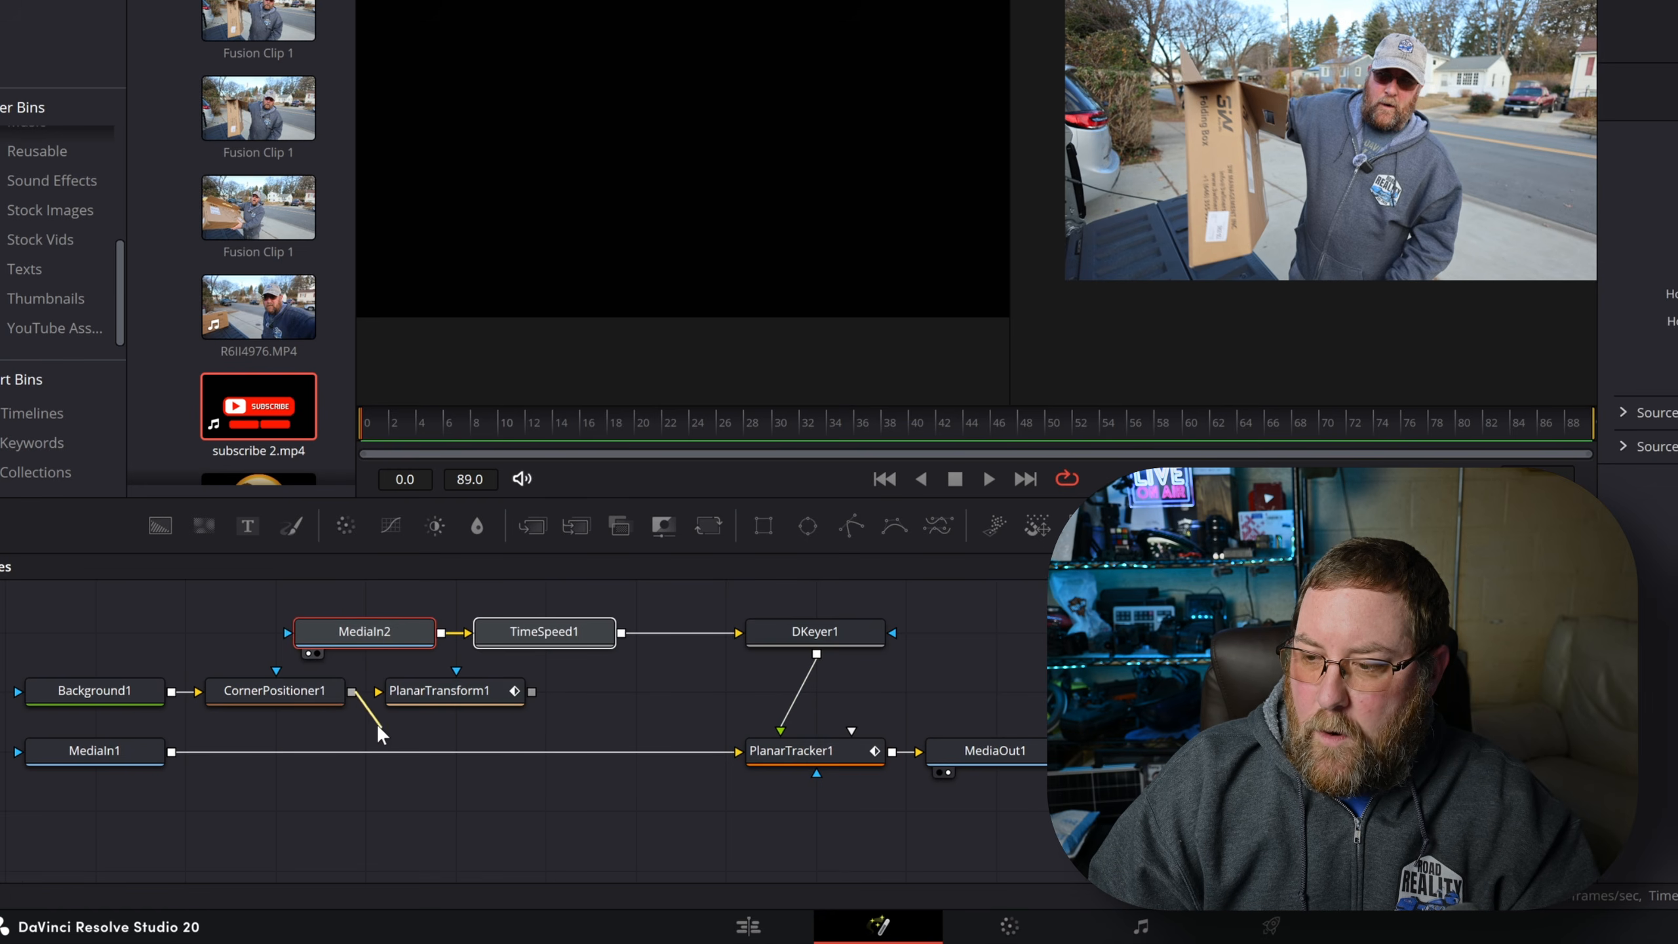
pyautogui.moveTo(396, 693); pyautogui.dragTo(395, 692)
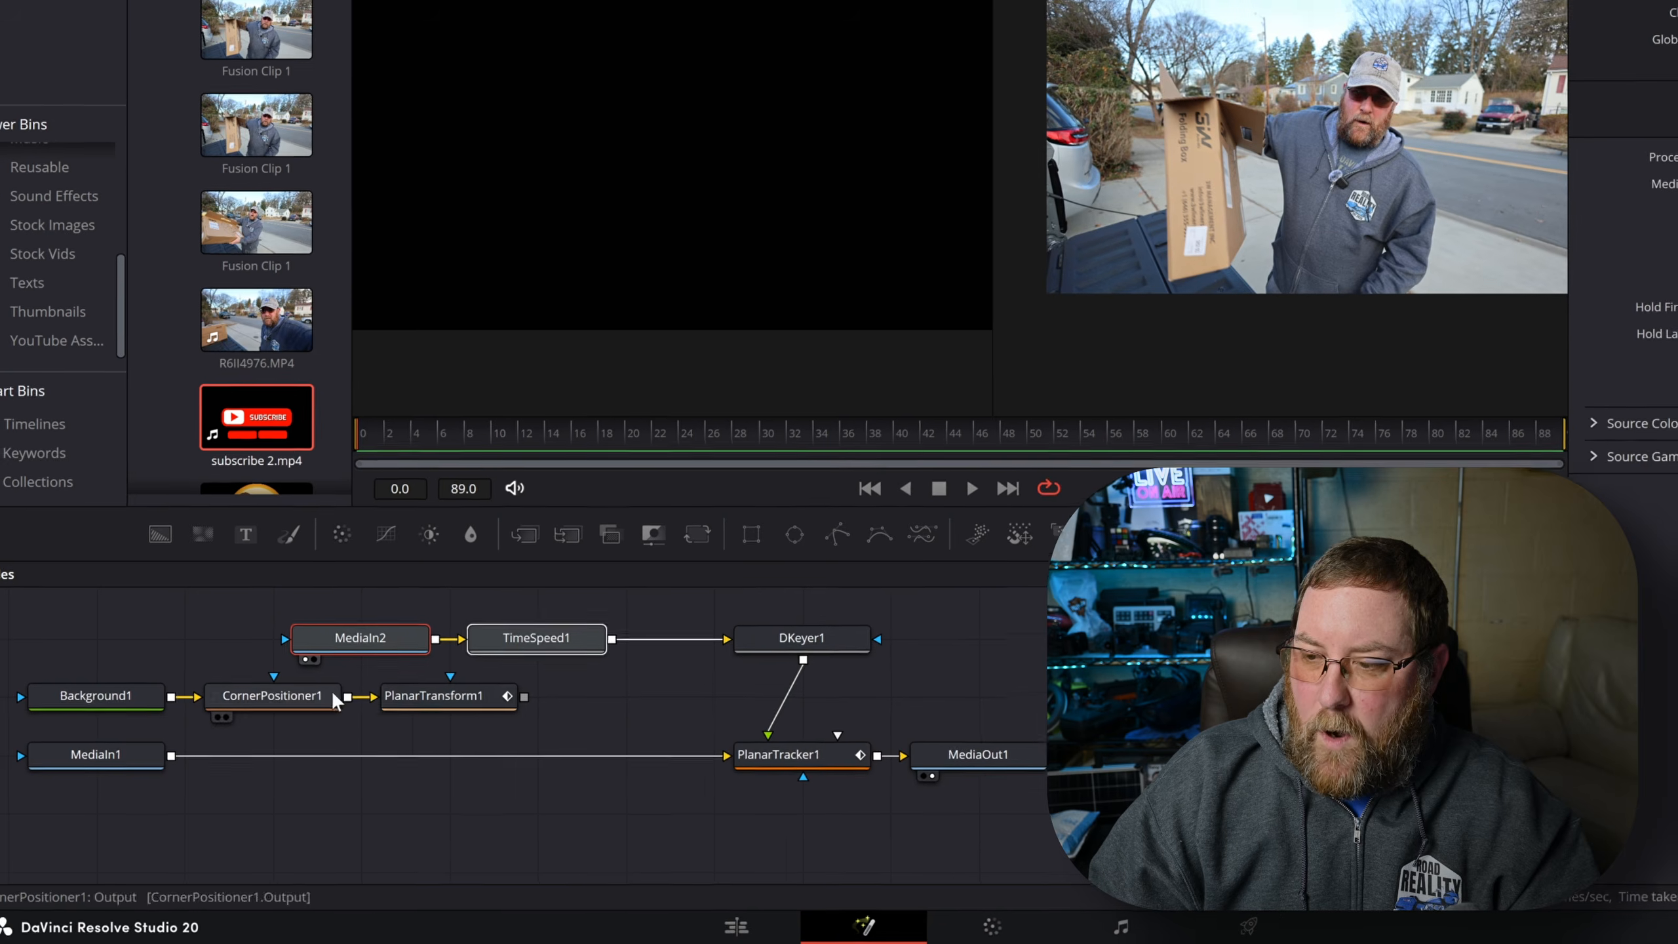
# - Insert a Lens Blur node directly after MediaIn1
pyautogui.click(105, 759)
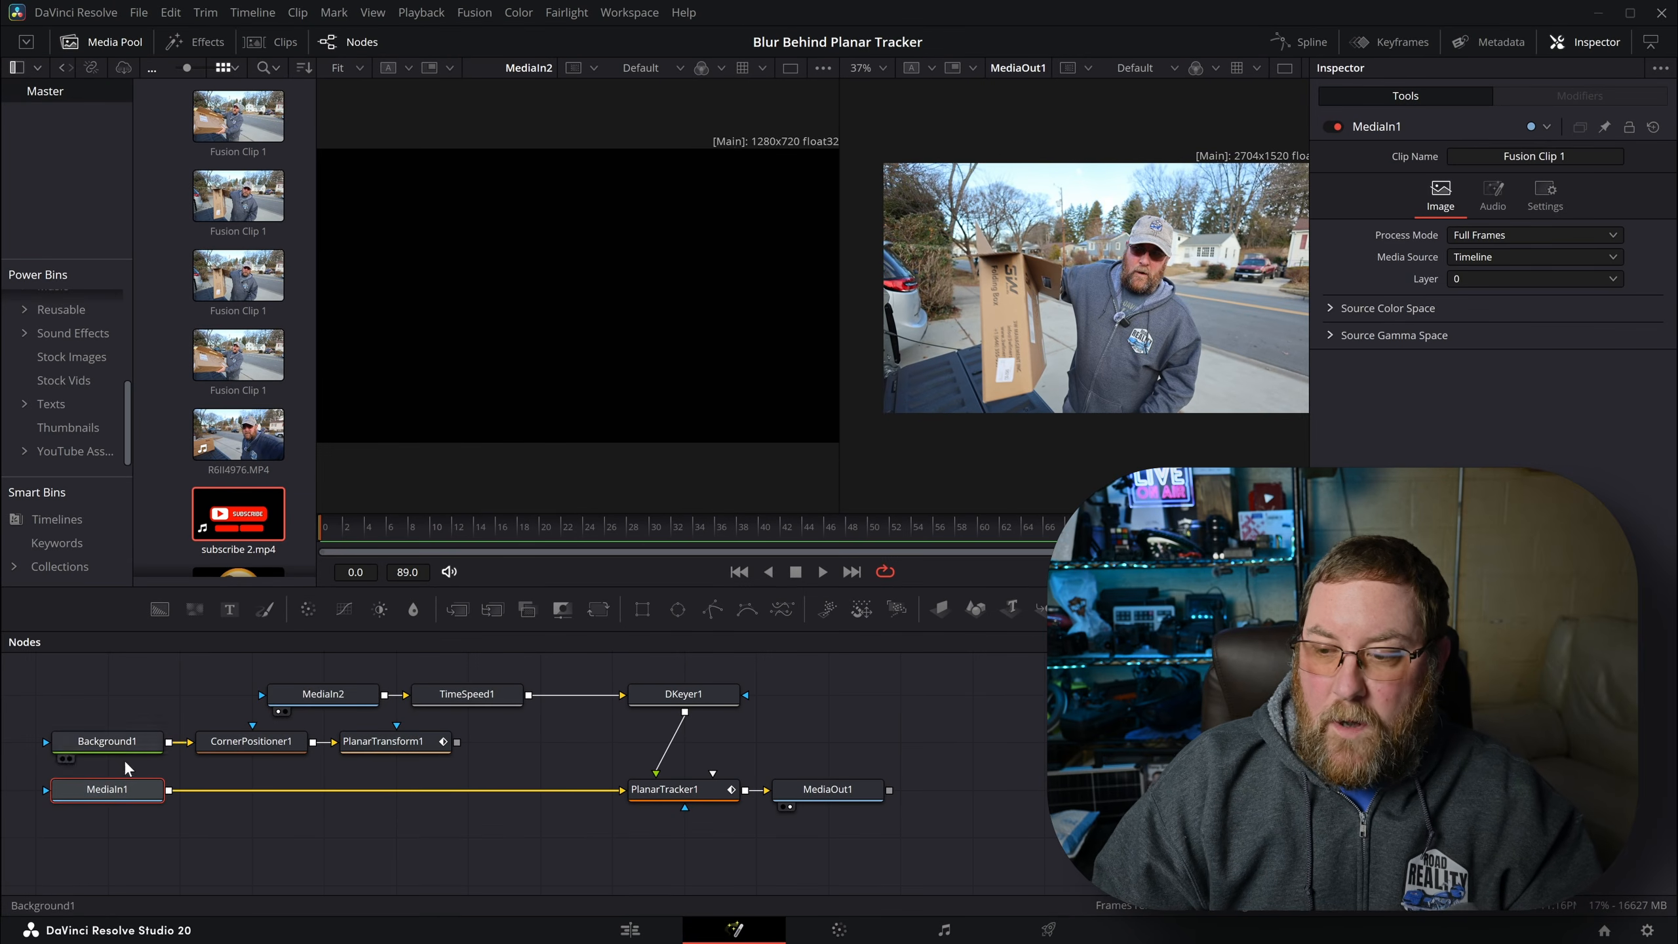
pyautogui.hotkey('shift', 'space')
pyautogui.write('corner')
pyautogui.press('BackSpace')
pyautogui.press('BackSpace')
pyautogui.press('BackSpace')
pyautogui.press('BackSpace')
pyautogui.press('BackSpace')
pyautogui.press('BackSpace')
pyautogui.write('blur')
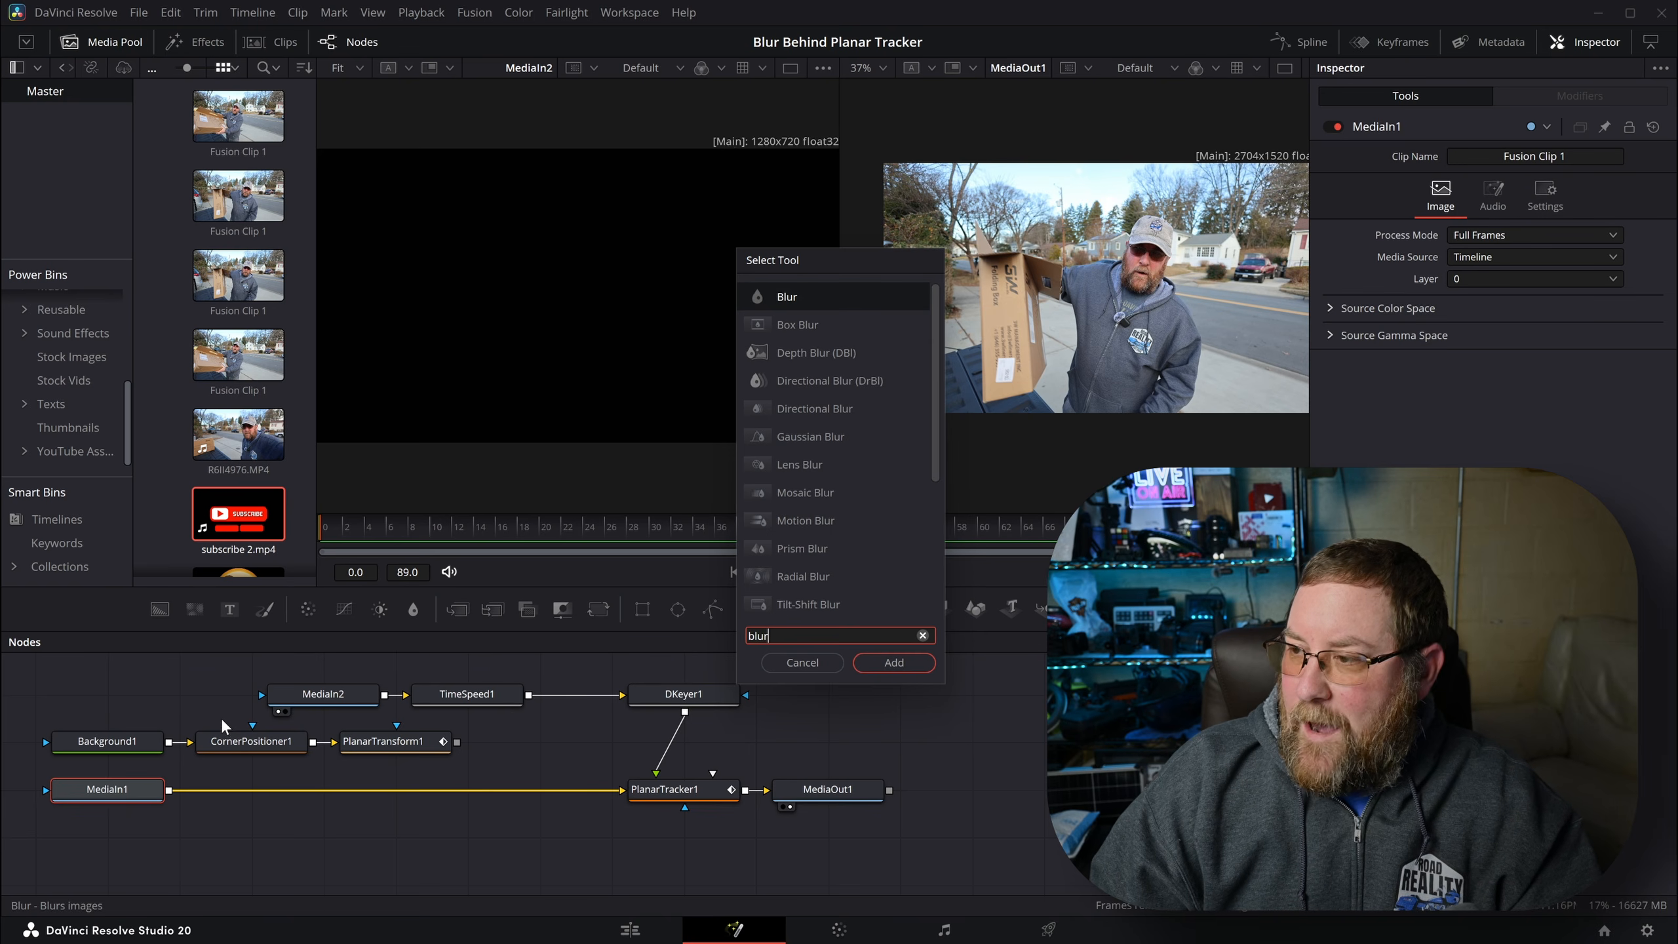
pyautogui.click(794, 467)
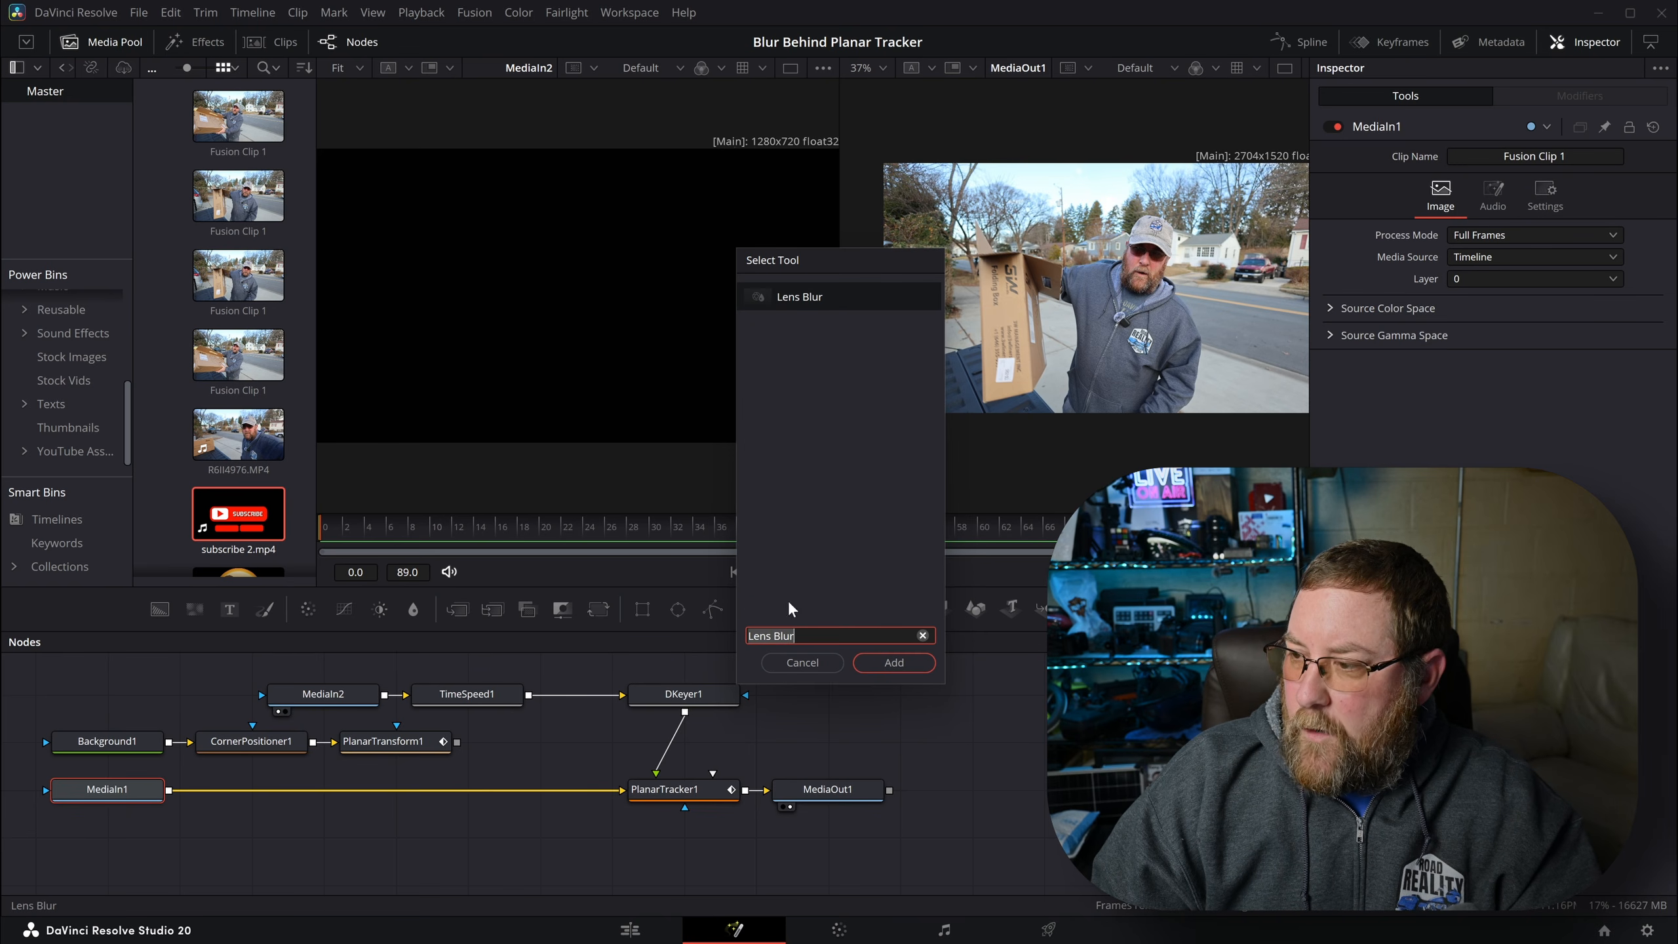
pyautogui.click(893, 662)
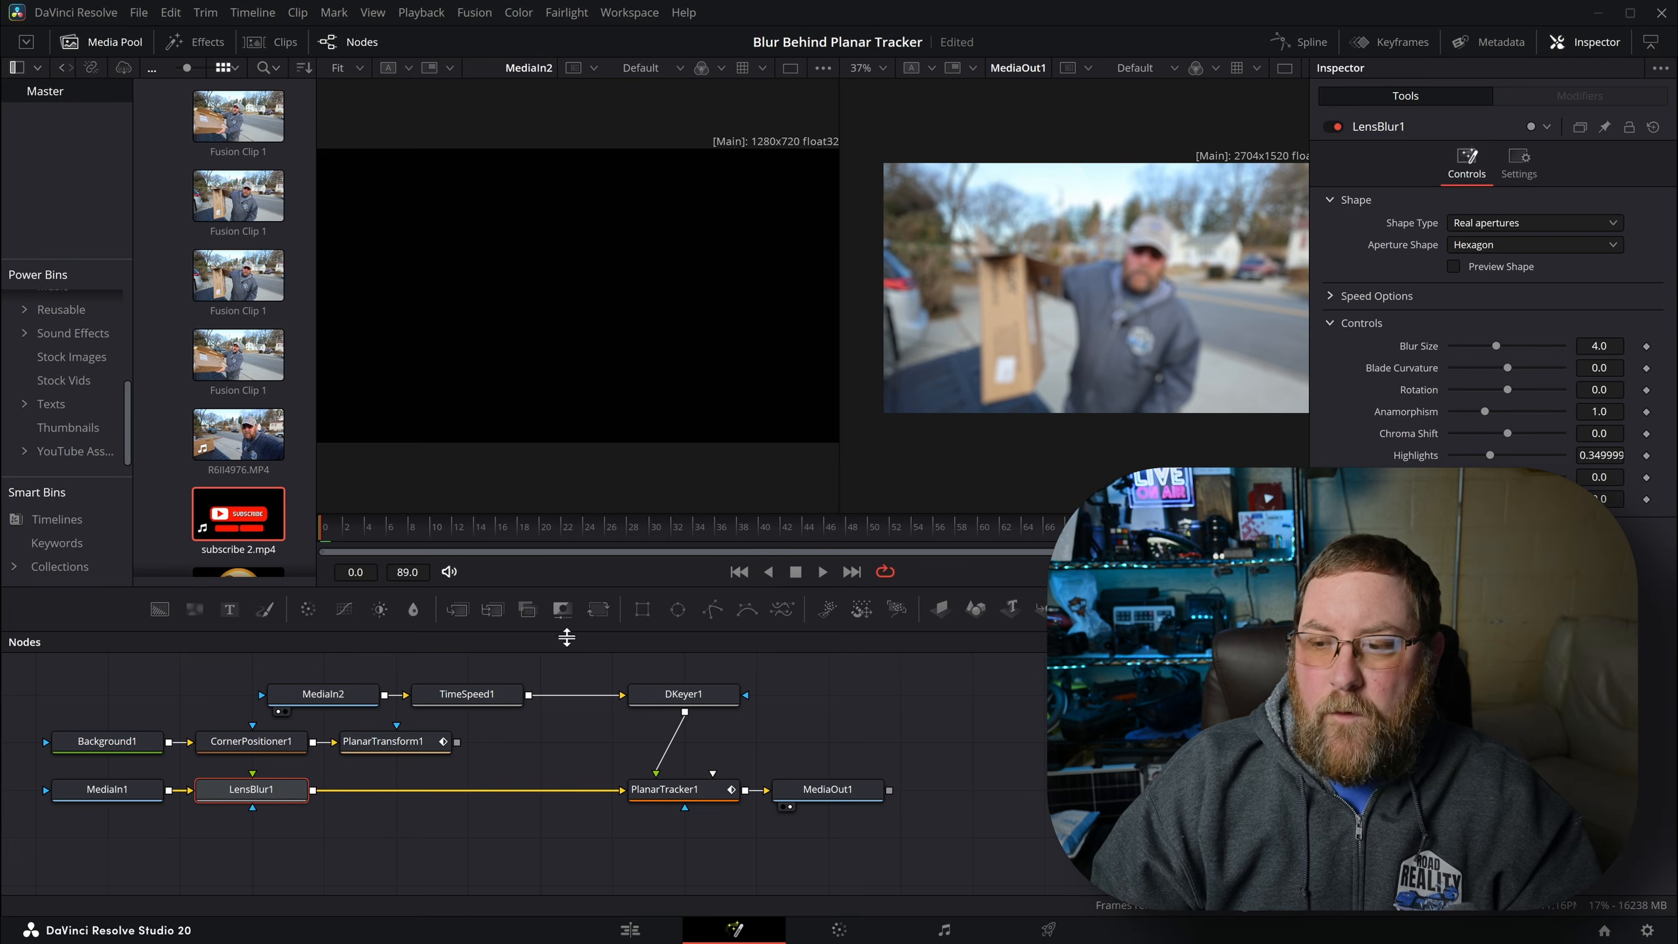
# - Move the Lens Blur node closer to PlanarTracker1 and connect PlanarTransform1's output to its effect mask input
pyautogui.moveTo(244, 797); pyautogui.dragTo(459, 797)
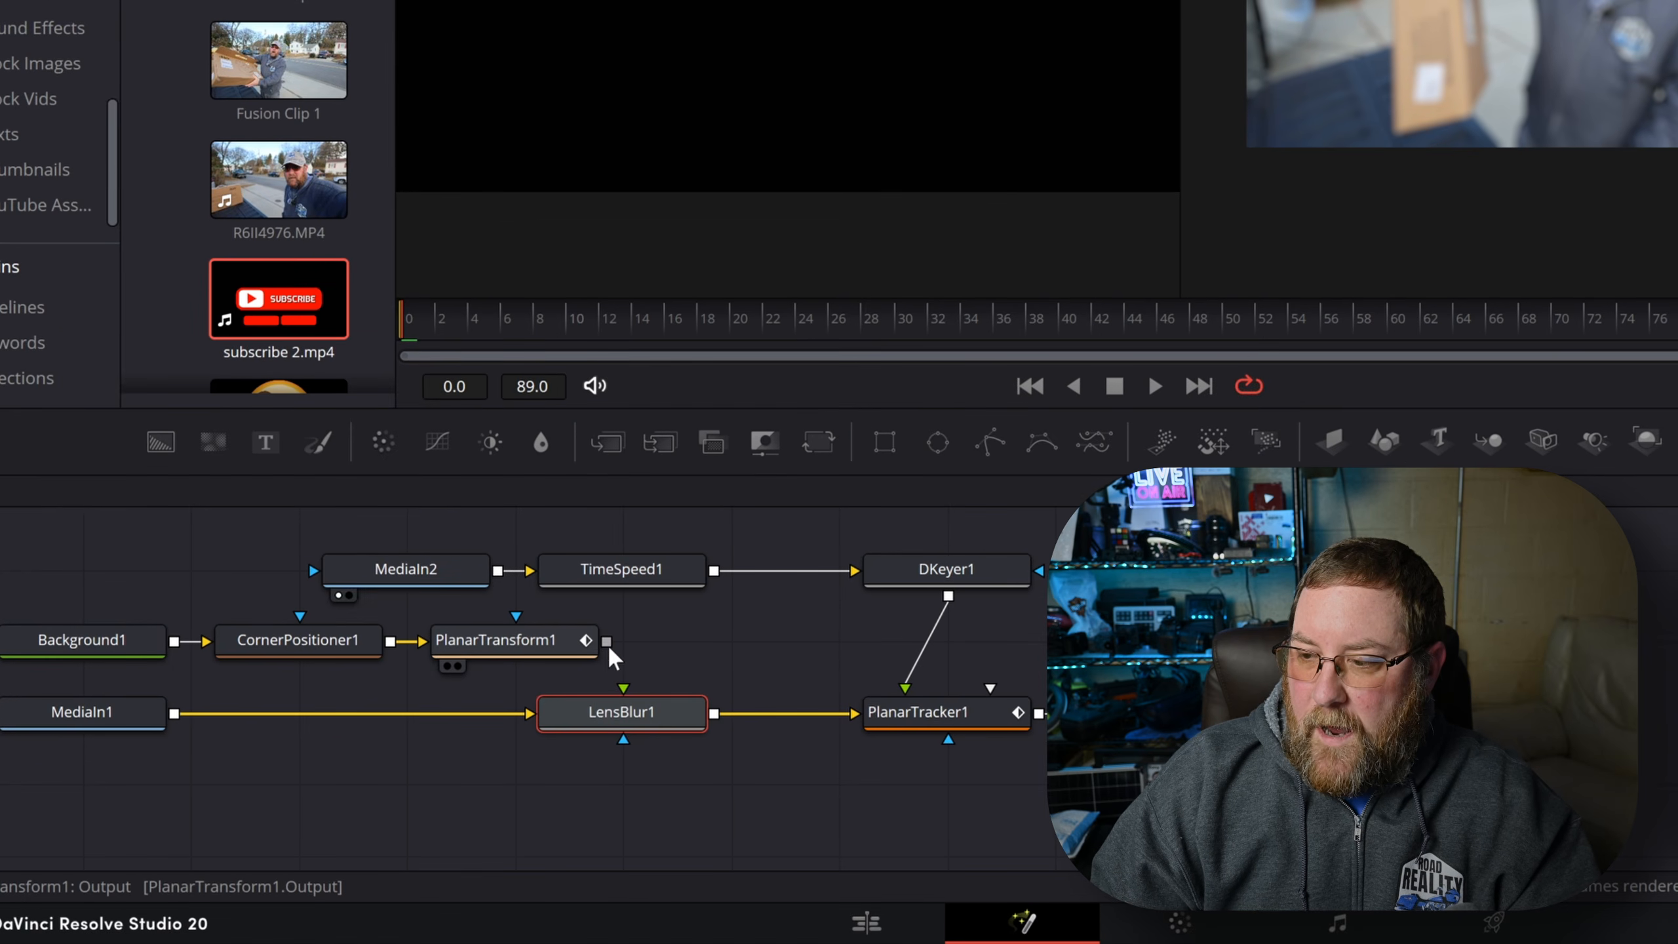
pyautogui.moveTo(606, 641); pyautogui.dragTo(622, 740)
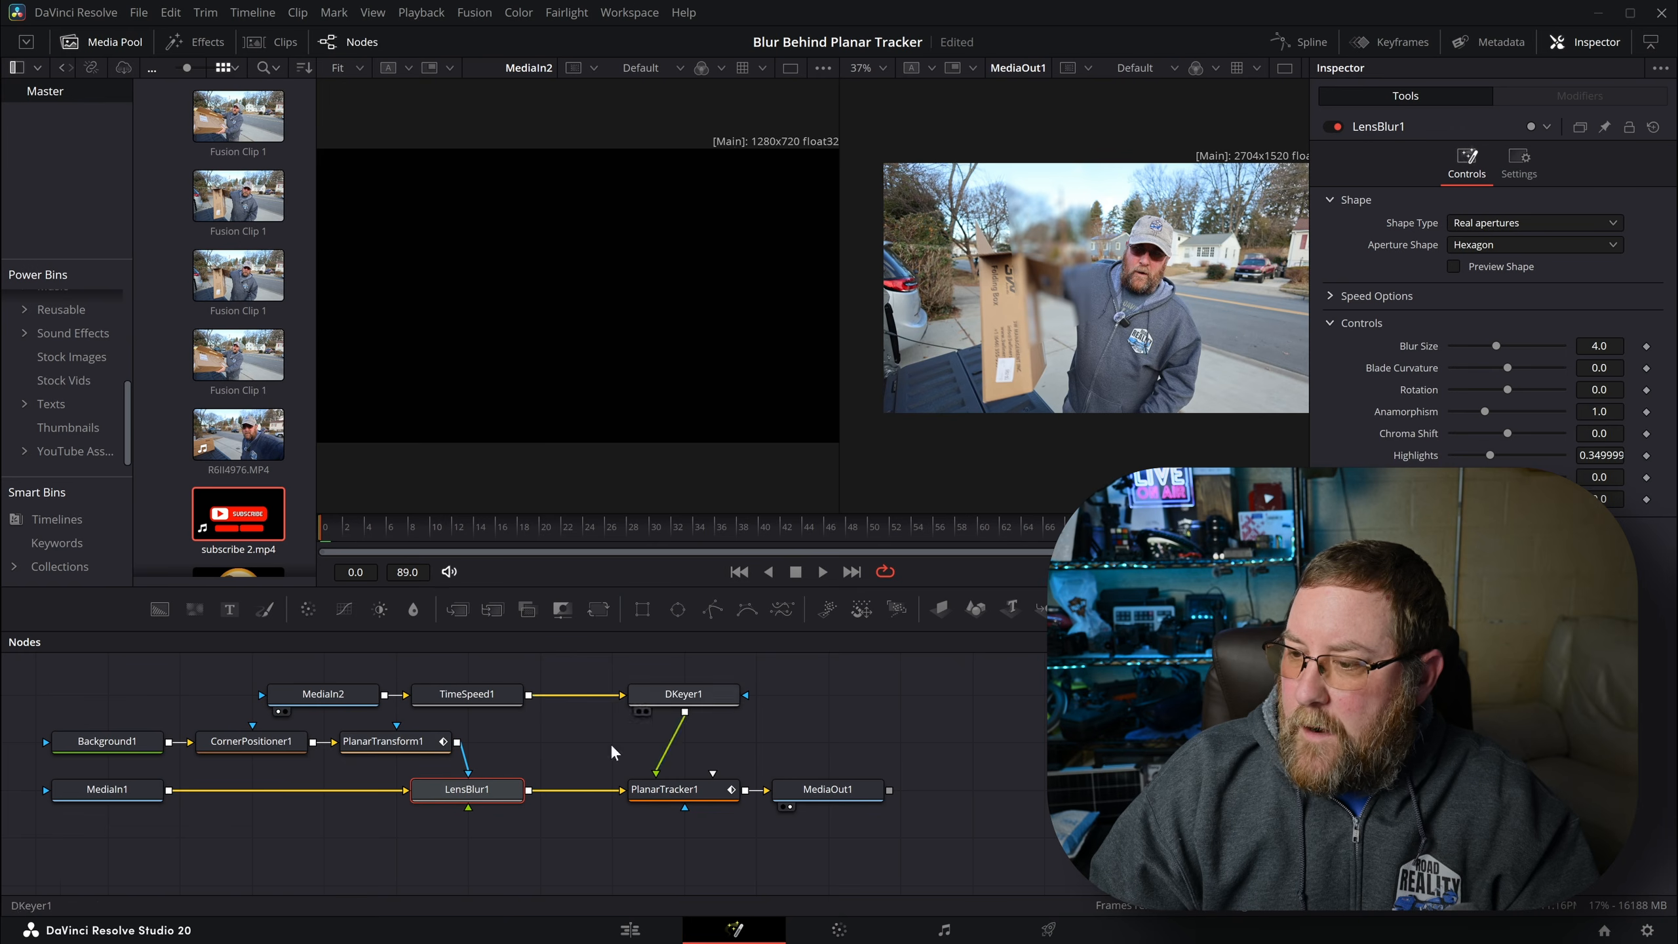
# - Preview CornerPositioner1 and, around frame 43, fit its four corners to the box side, with the top left at about 0.04, 0.51
pyautogui.click(268, 750)
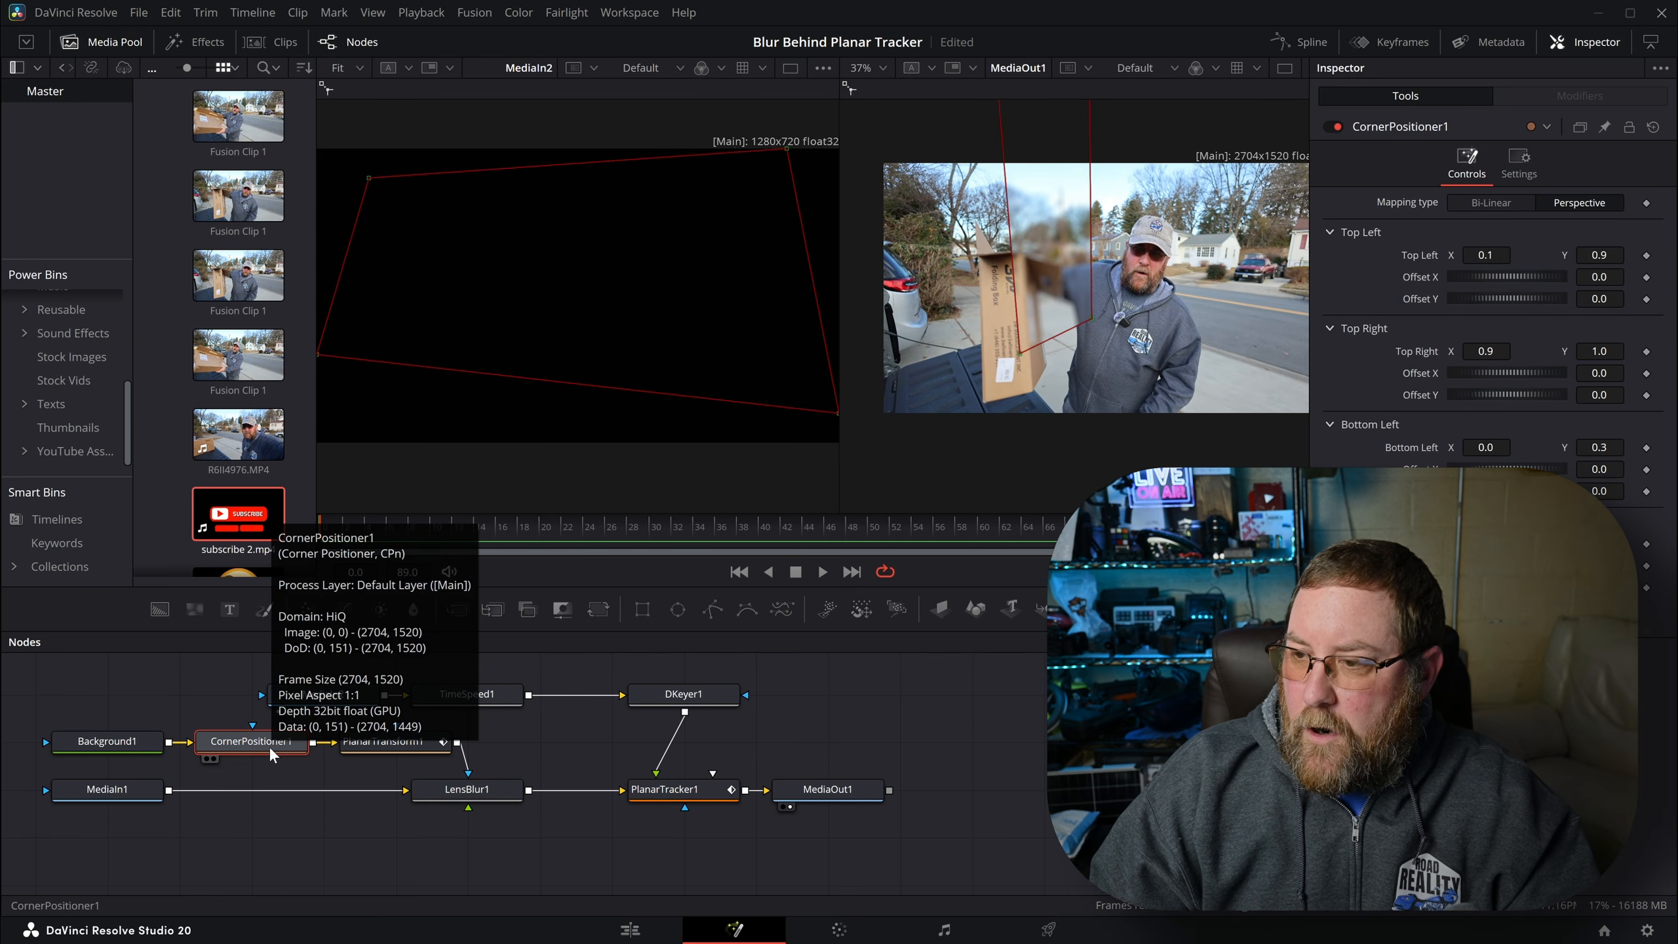
pyautogui.press('1')
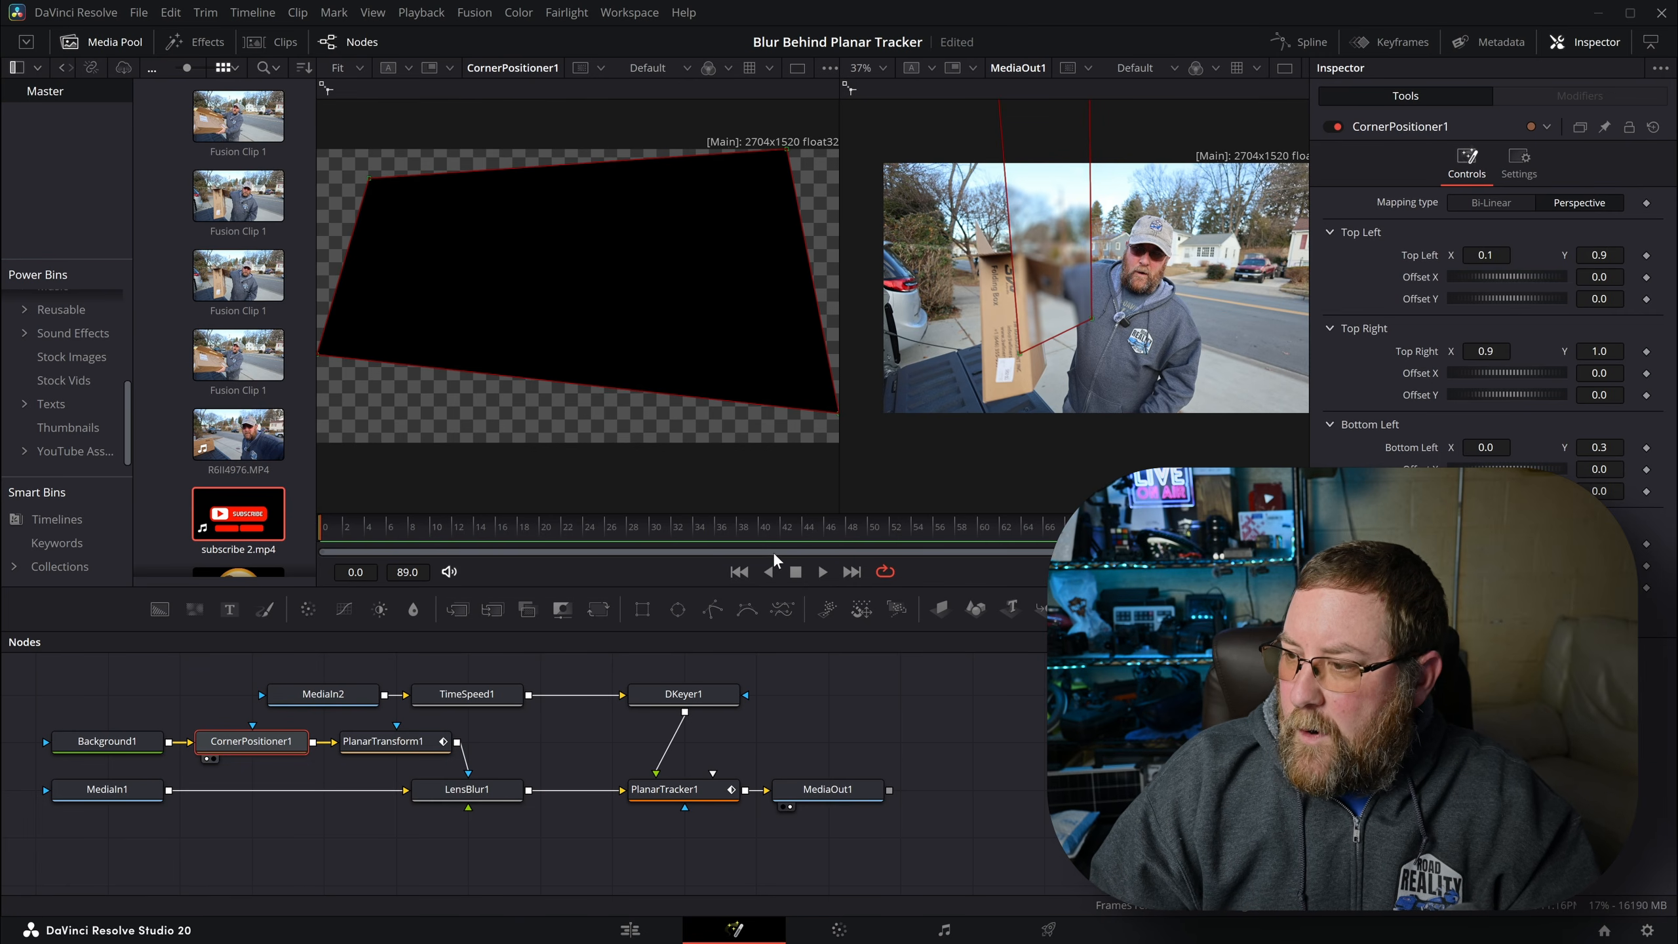
pyautogui.click(790, 529)
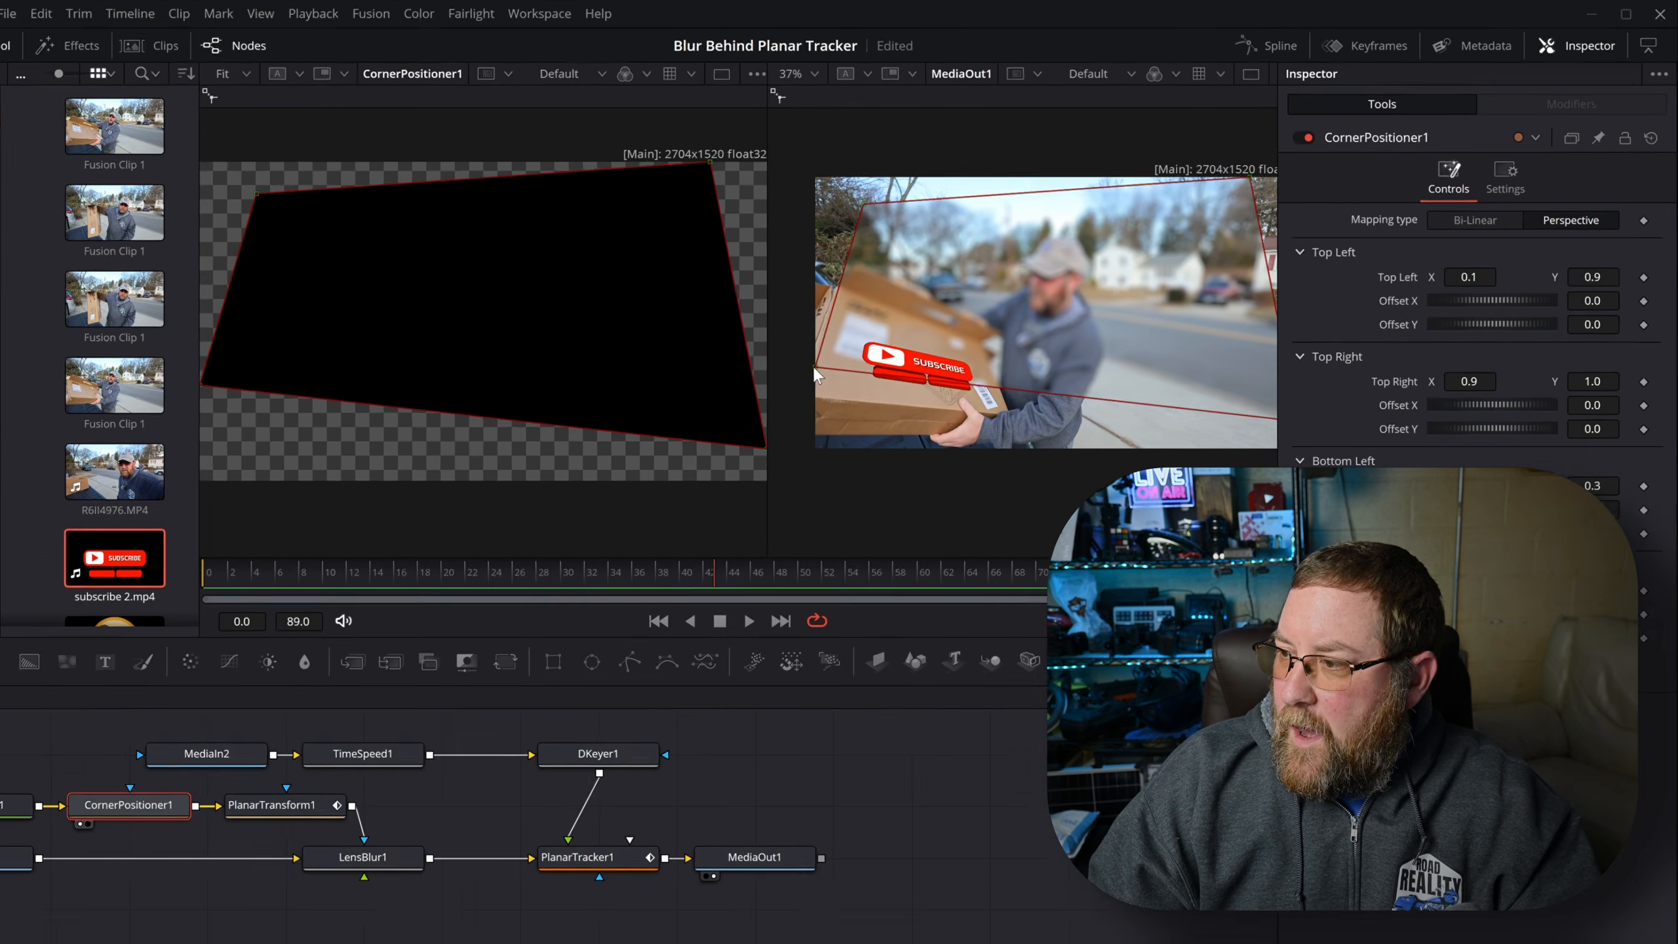
pyautogui.moveTo(884, 336); pyautogui.dragTo(884, 361)
pyautogui.moveTo(928, 188); pyautogui.dragTo(900, 289)
pyautogui.moveTo(1058, 264); pyautogui.dragTo(1003, 287)
pyautogui.moveTo(1230, 186); pyautogui.dragTo(1009, 343)
pyautogui.moveTo(675, 516); pyautogui.dragTo(624, 512)
pyautogui.moveTo(1068, 616); pyautogui.dragTo(737, 606)
pyautogui.moveTo(500, 473); pyautogui.dragTo(500, 469)
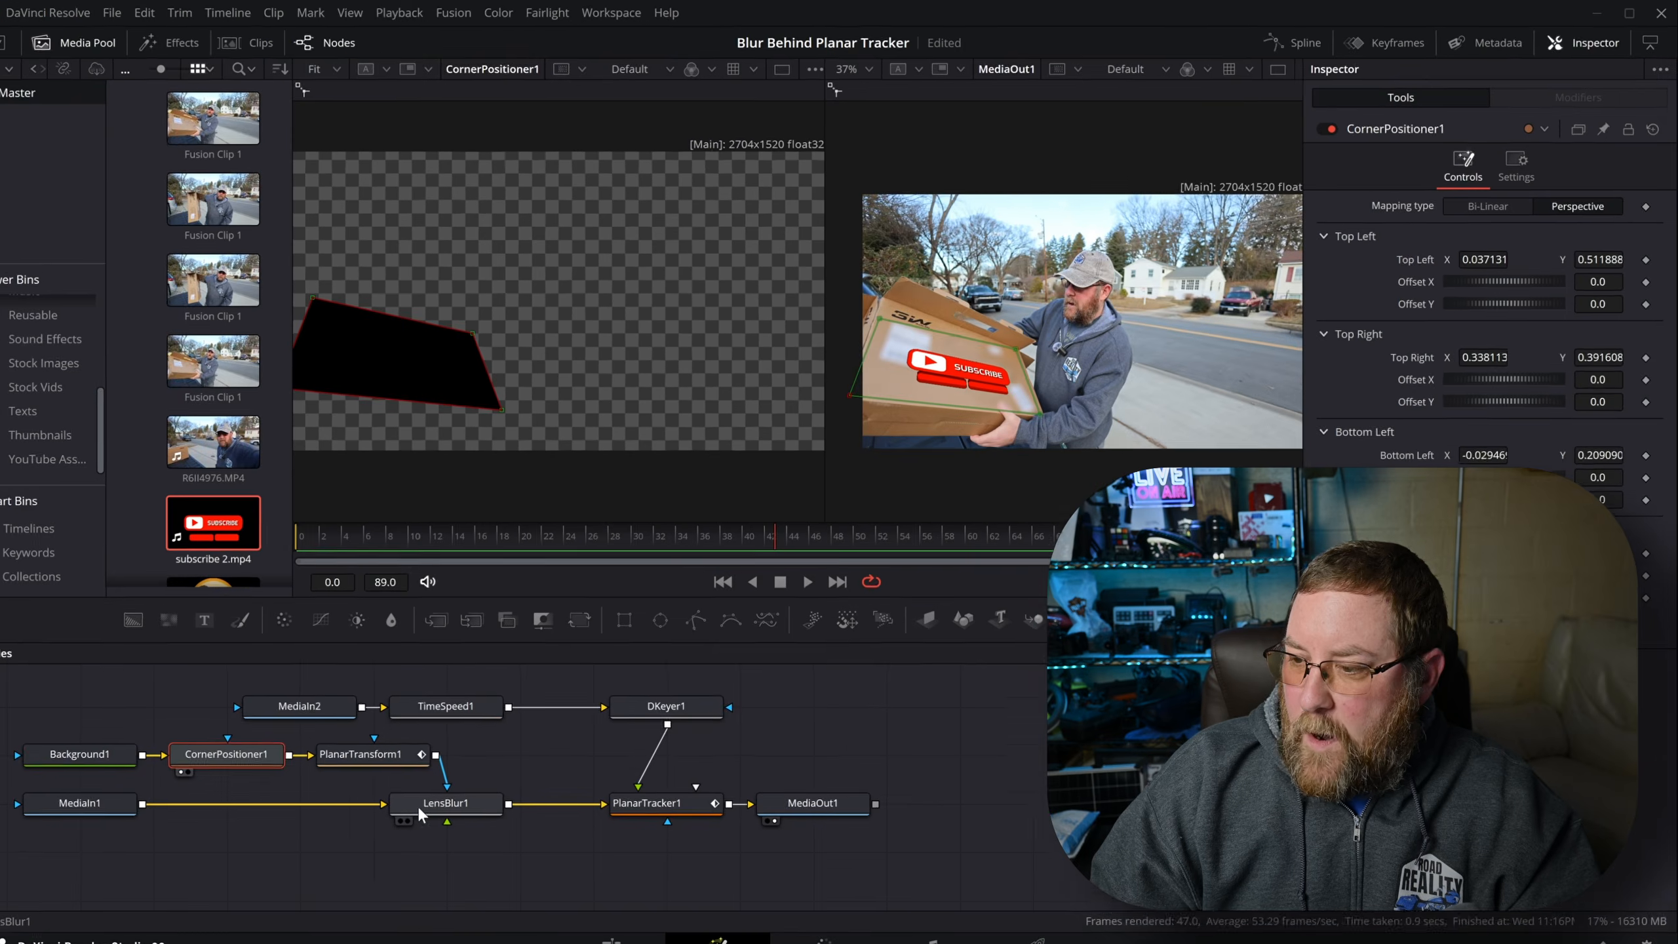
# - Set the Lens Blur's blur size to 10.0
pyautogui.click(455, 789)
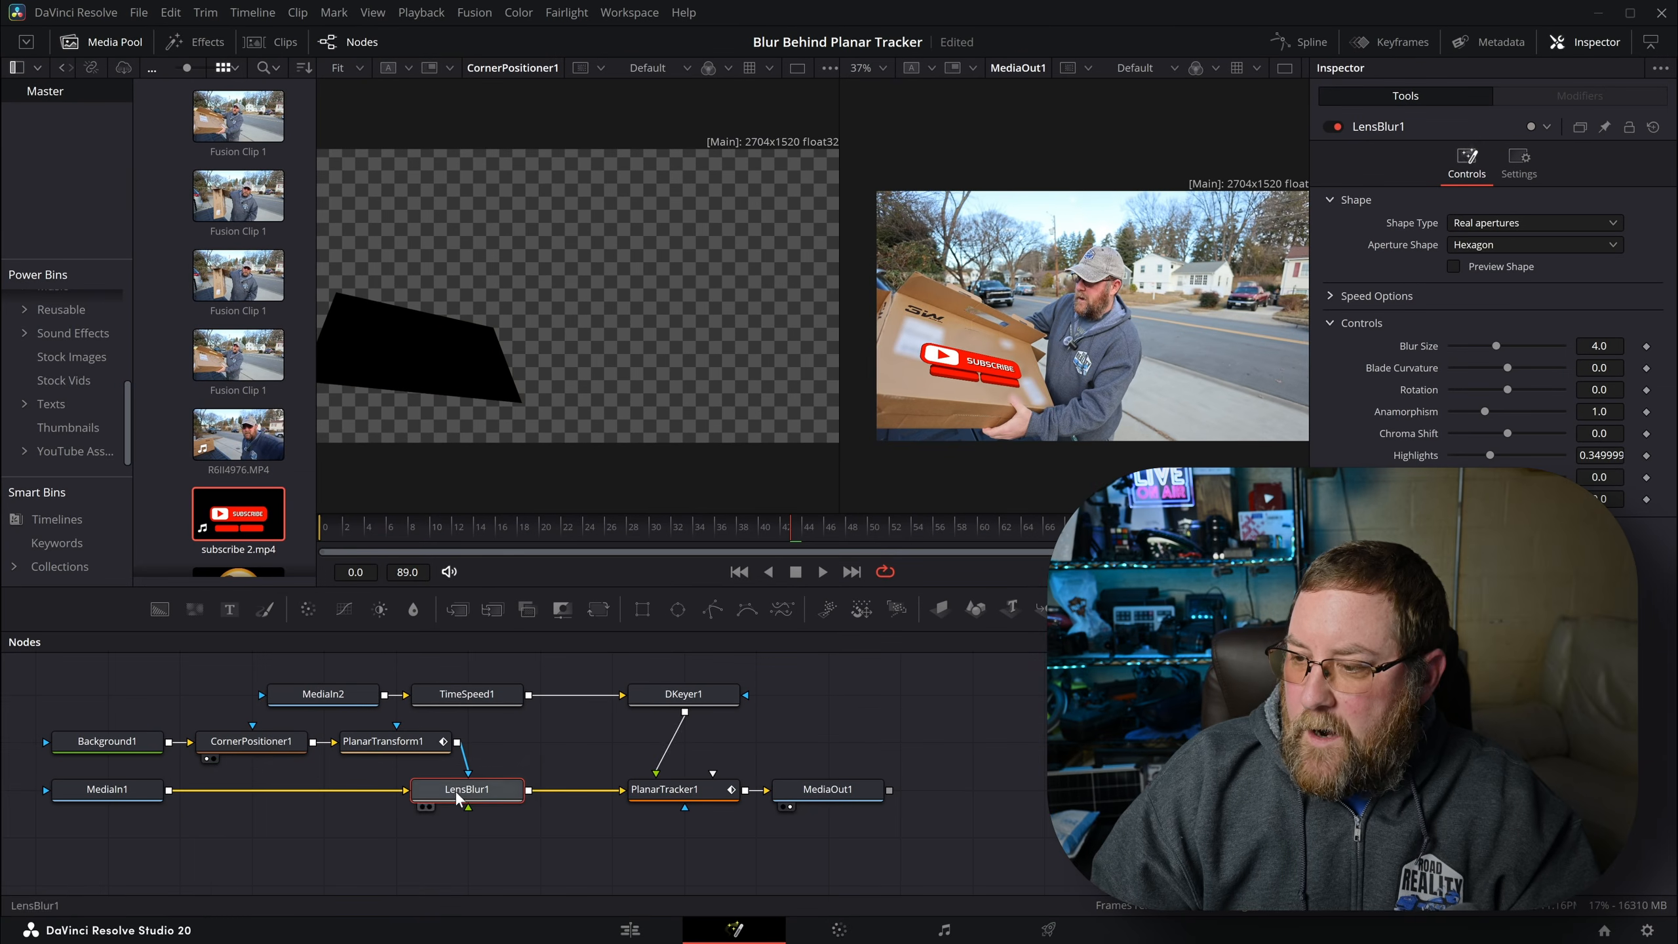
pyautogui.moveTo(1598, 345); pyautogui.dragTo(1664, 345)
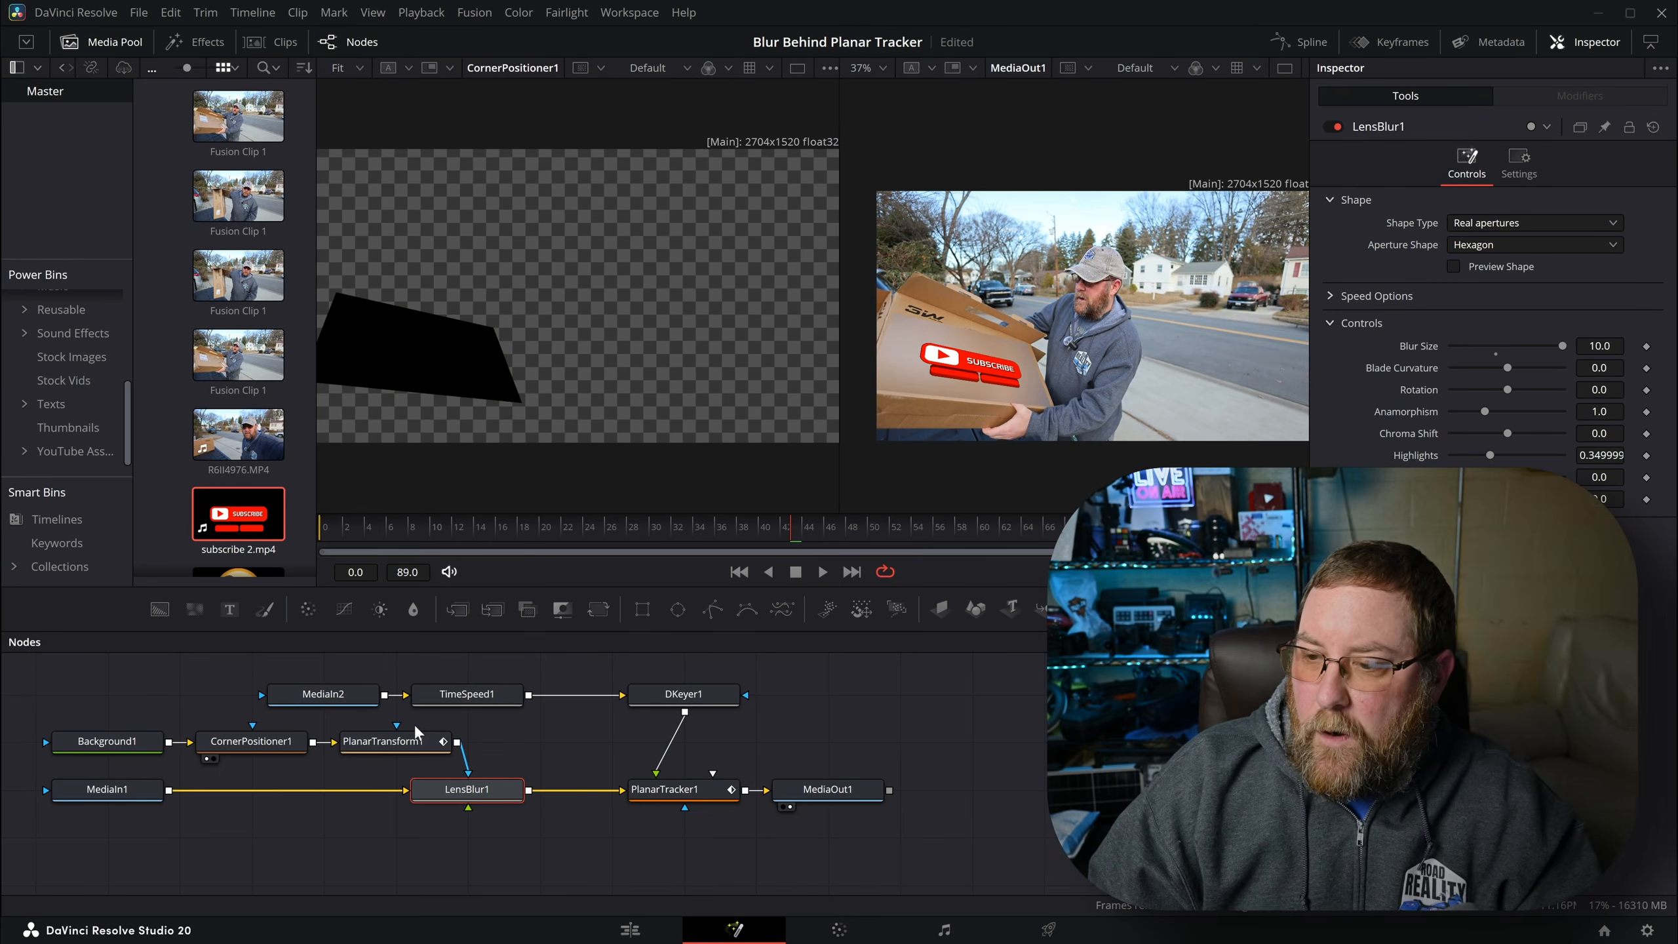
# - Review the Background, Corner Positioner and Planar Transform nodes, and scrub the opening frames to check the blur on the box
pyautogui.click(123, 742)
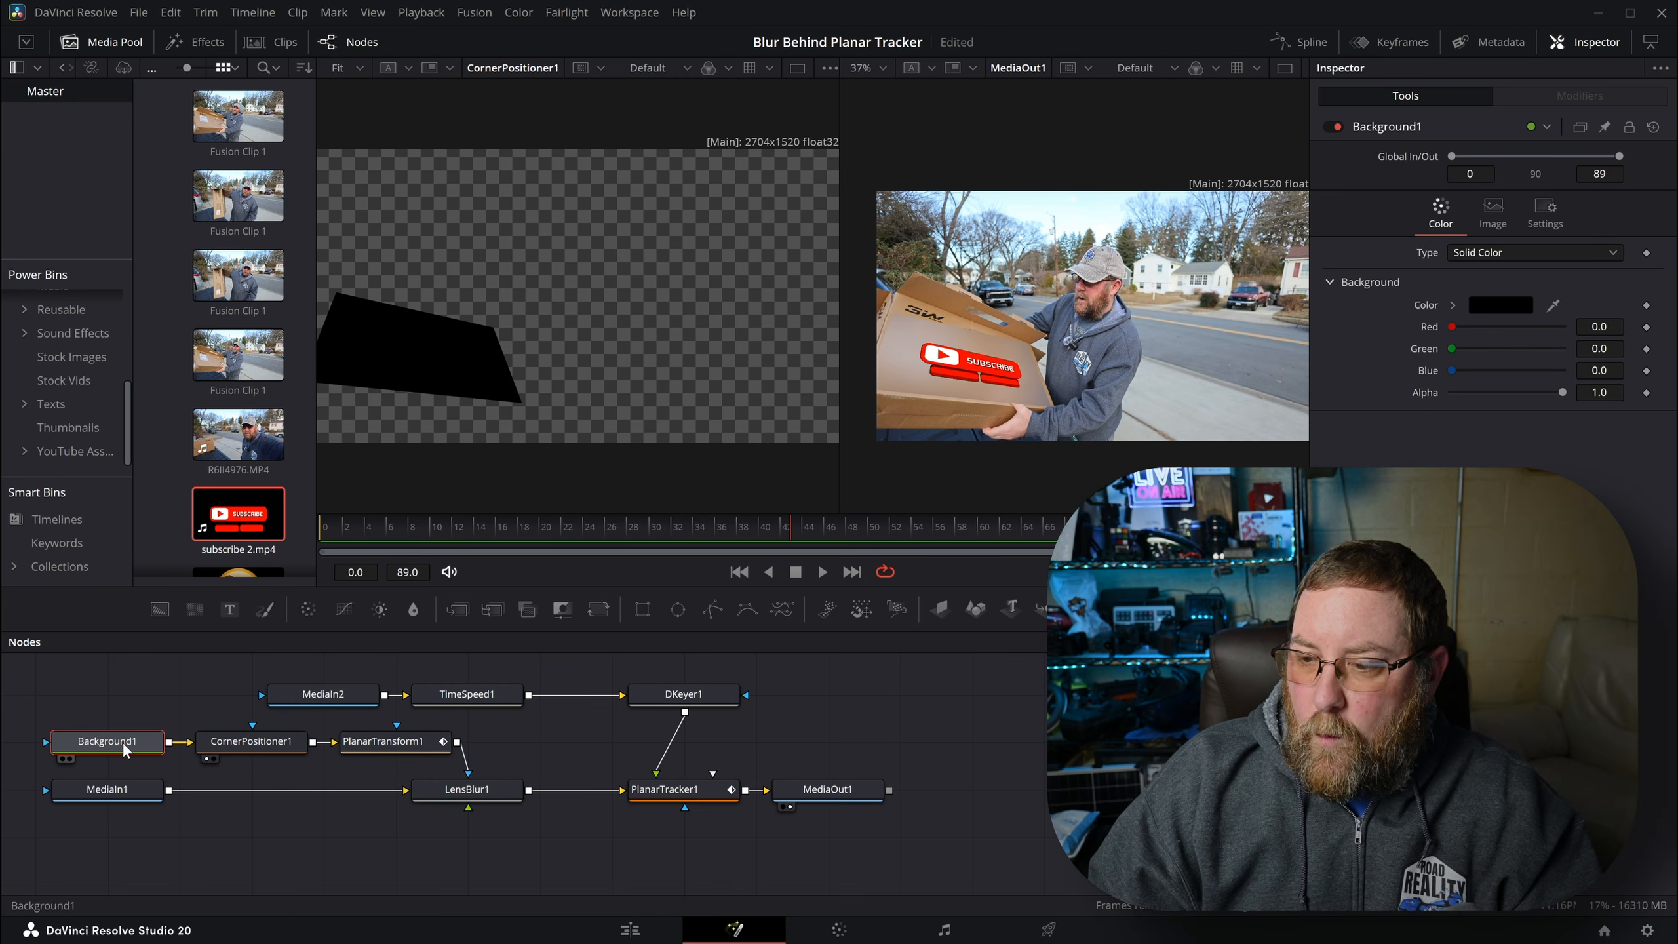
pyautogui.click(257, 742)
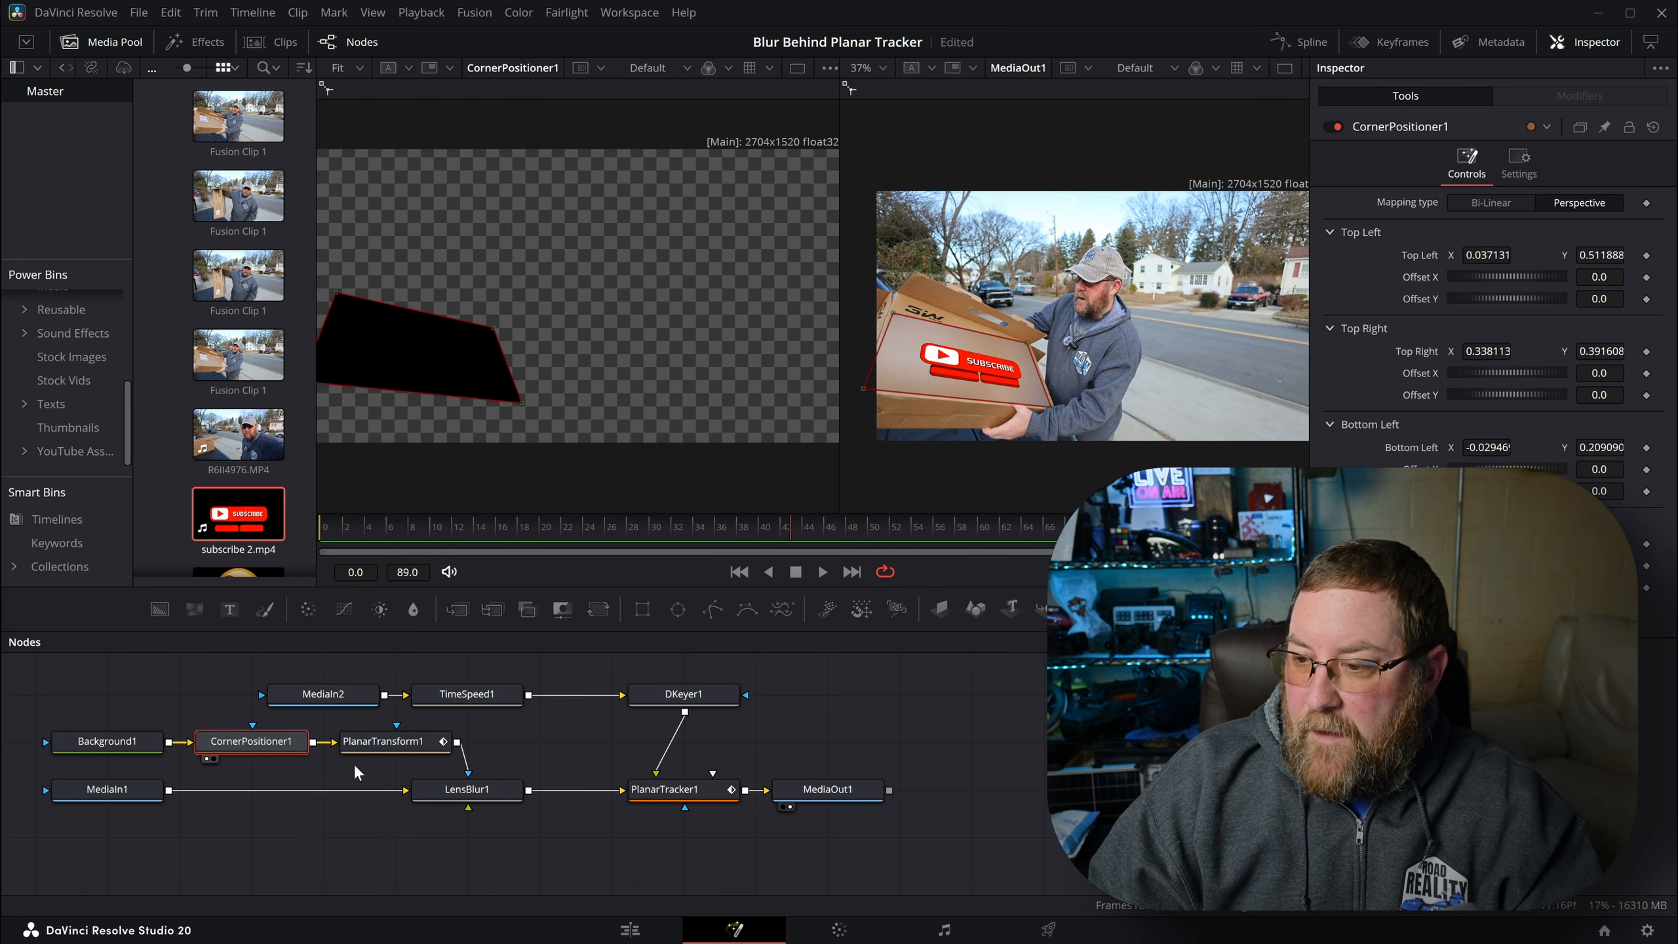
pyautogui.click(396, 742)
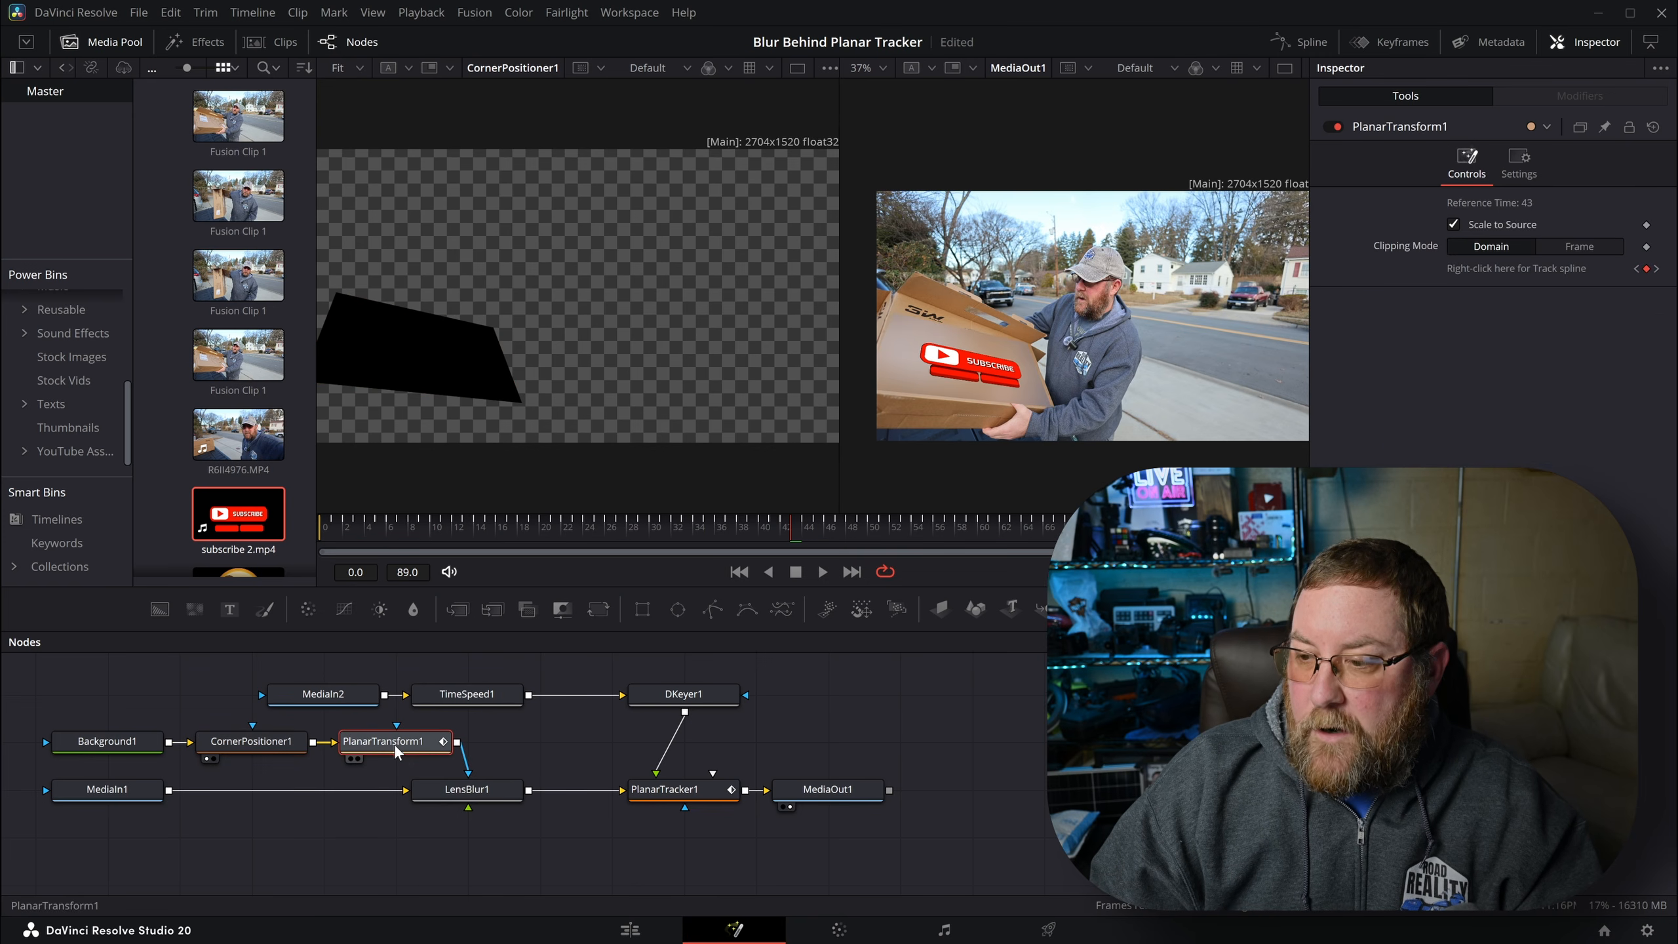
pyautogui.moveTo(786, 527); pyautogui.dragTo(276, 546)
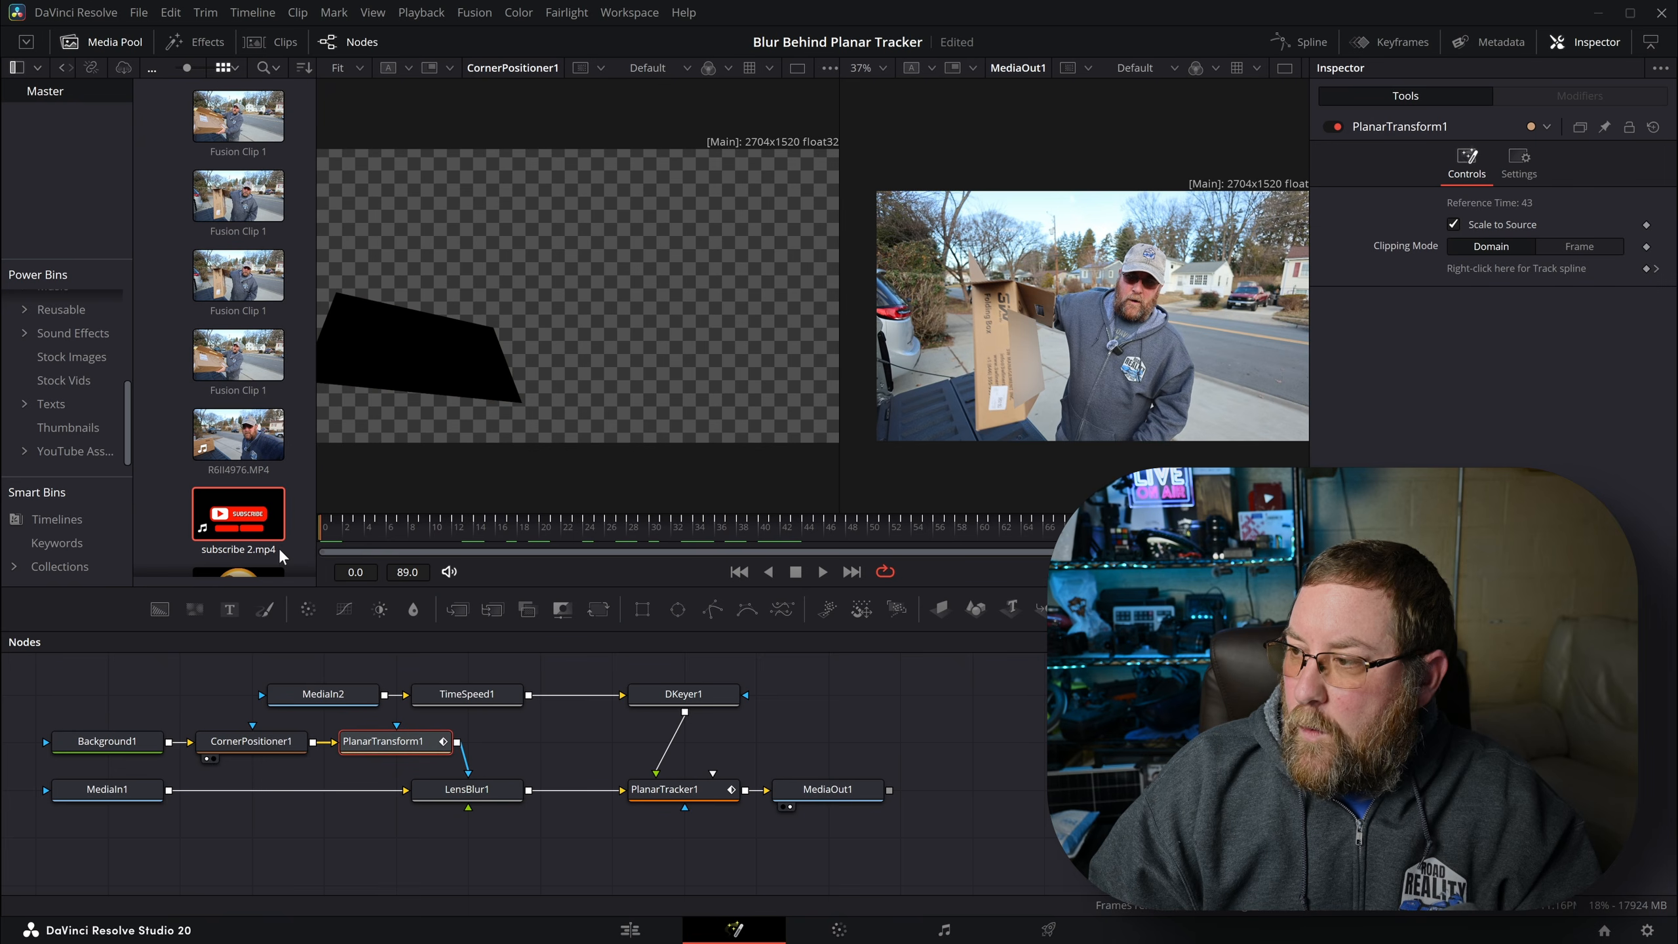
pyautogui.moveTo(279, 548); pyautogui.dragTo(383, 553)
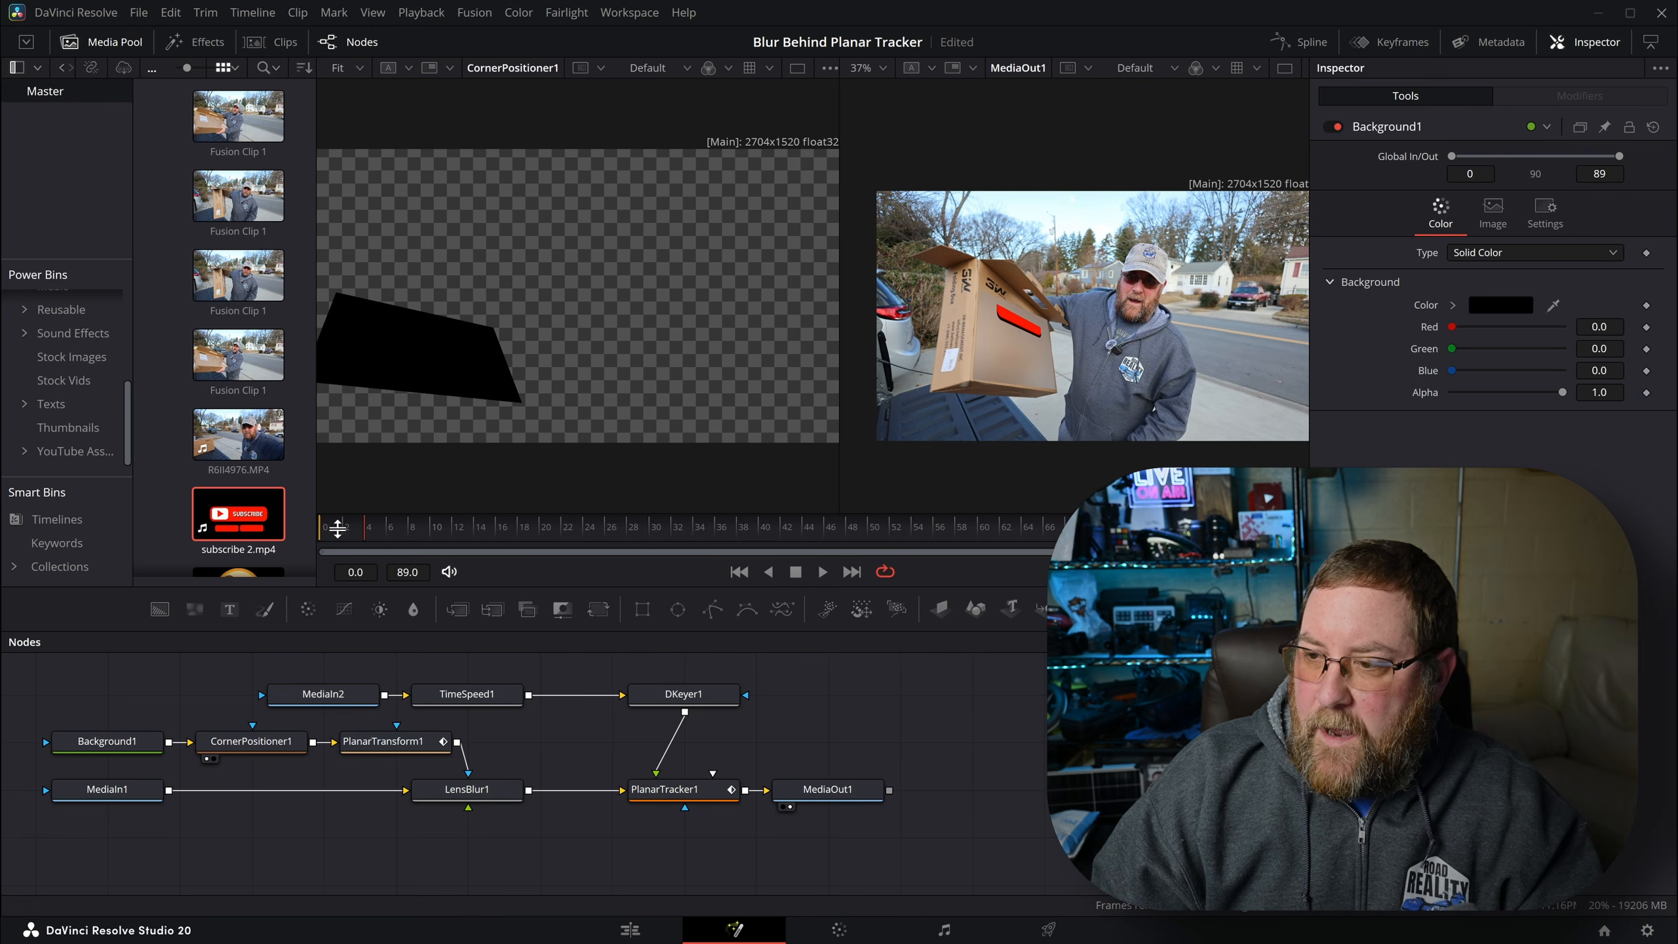
# - Keyframe Background1's alpha at 1.0 on frame 4 and lower it to its minimum at an earlier frame
pyautogui.click(113, 743)
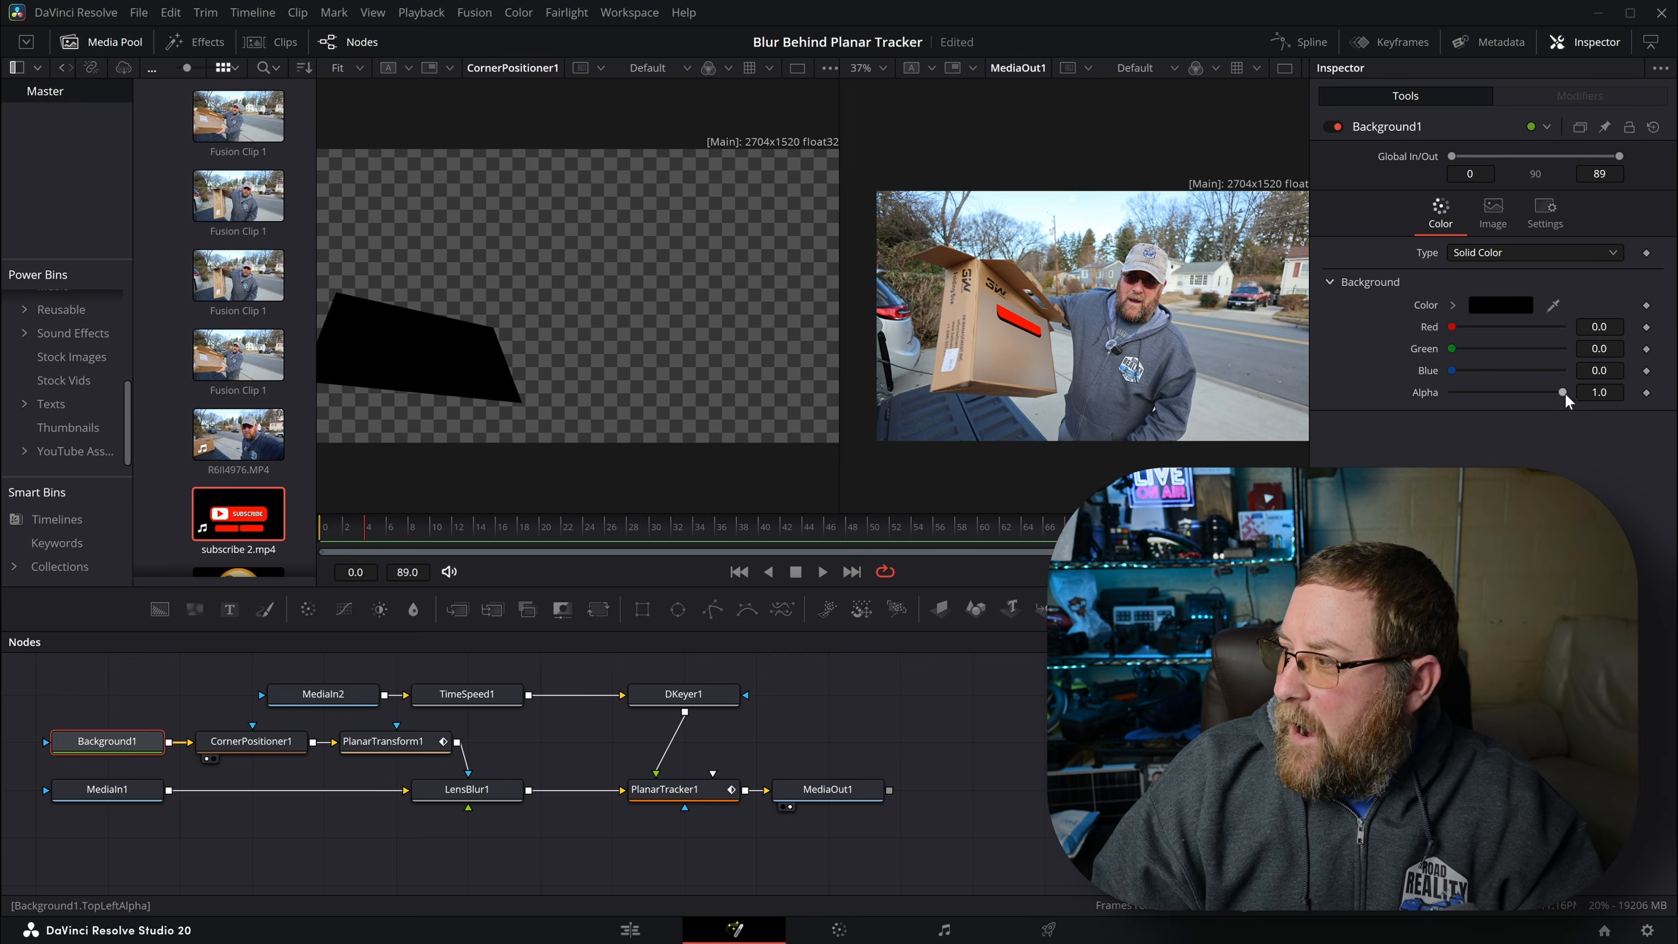
pyautogui.click(1647, 392)
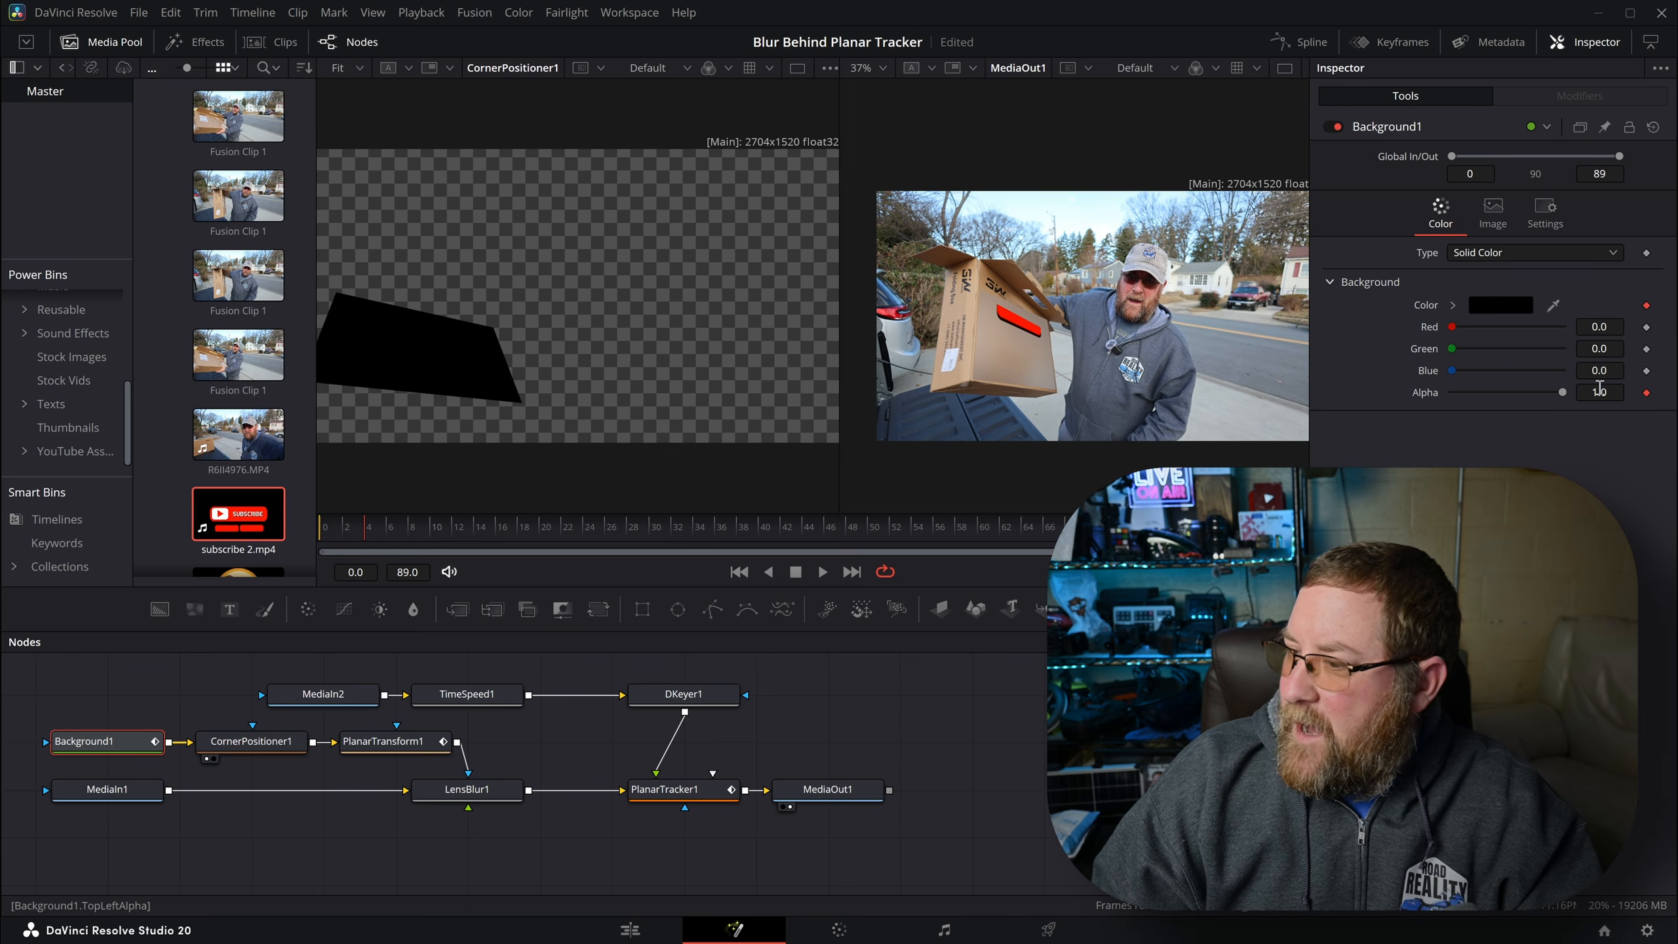
pyautogui.click(344, 529)
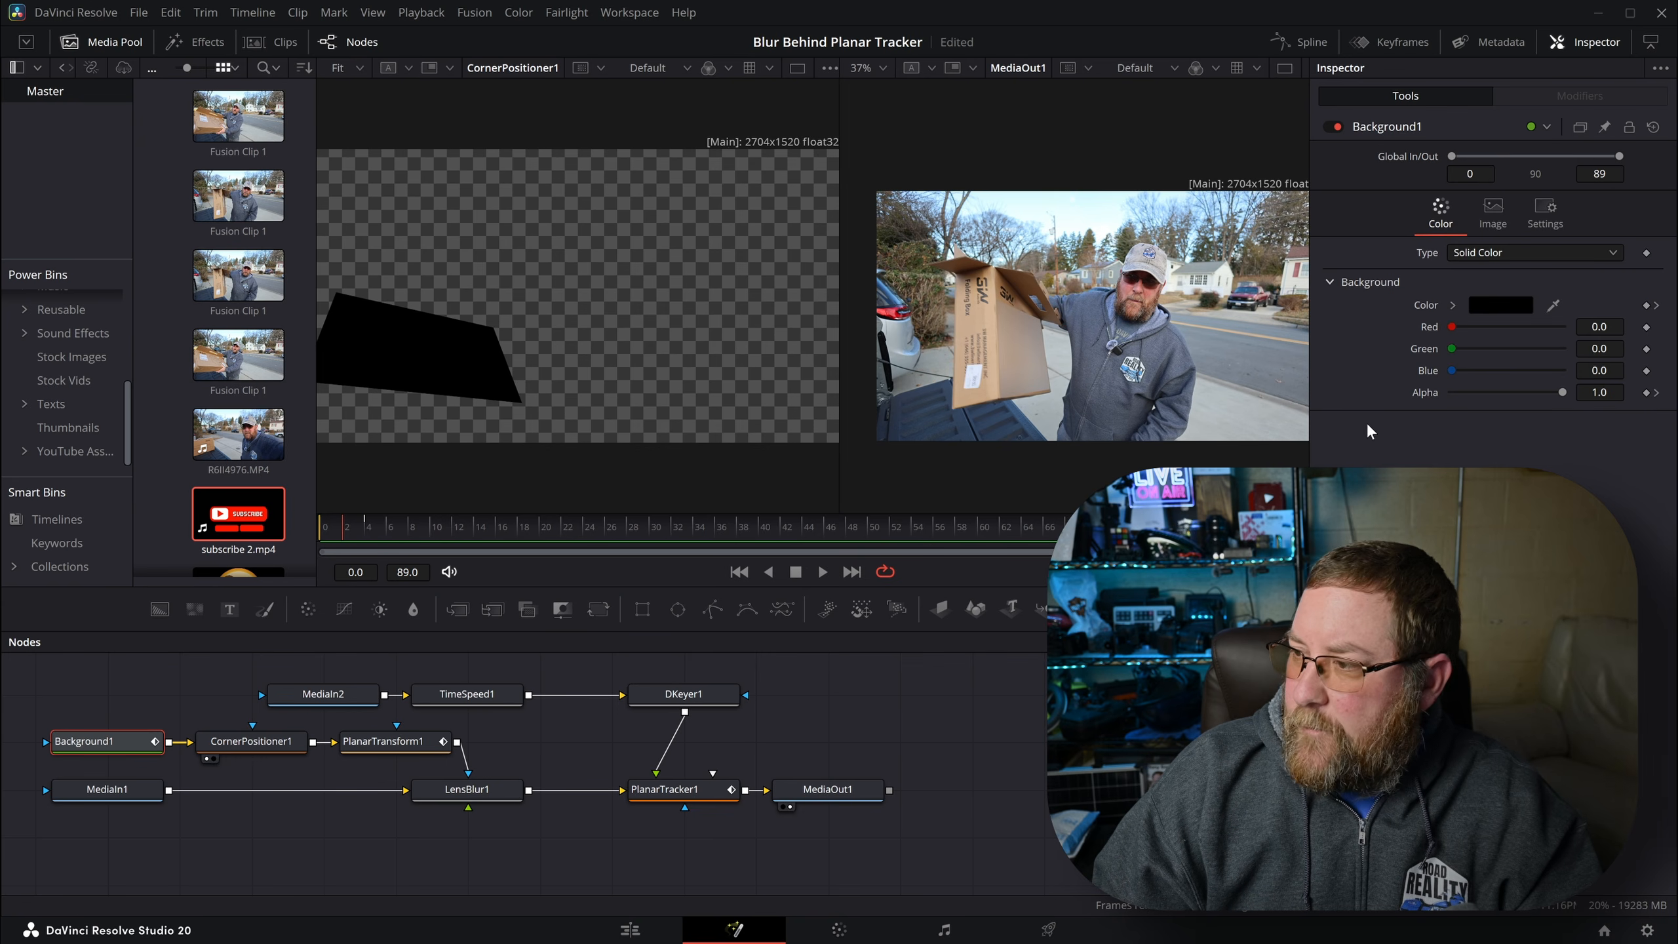
pyautogui.moveTo(346, 527); pyautogui.dragTo(336, 535)
pyautogui.moveTo(1562, 392); pyautogui.dragTo(1426, 394)
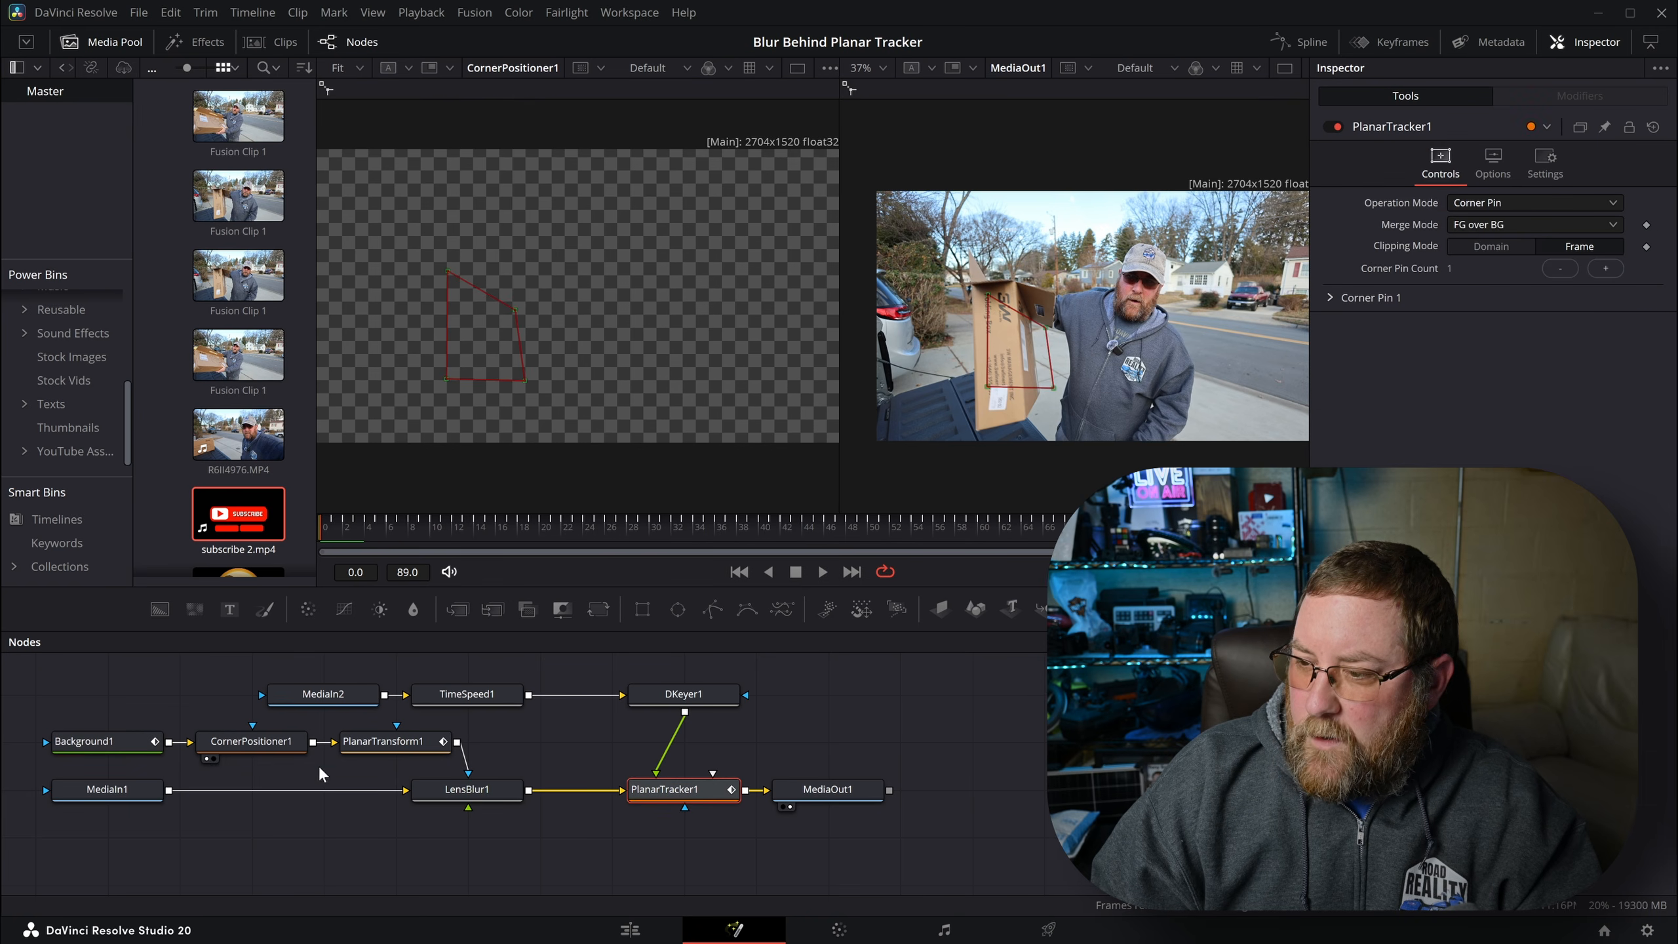
# - Examine PlanarTransform1's settings and scrub through the clip to check the tracked blur behind the graphic
pyautogui.click(399, 742)
pyautogui.moveTo(408, 541); pyautogui.dragTo(1007, 515)
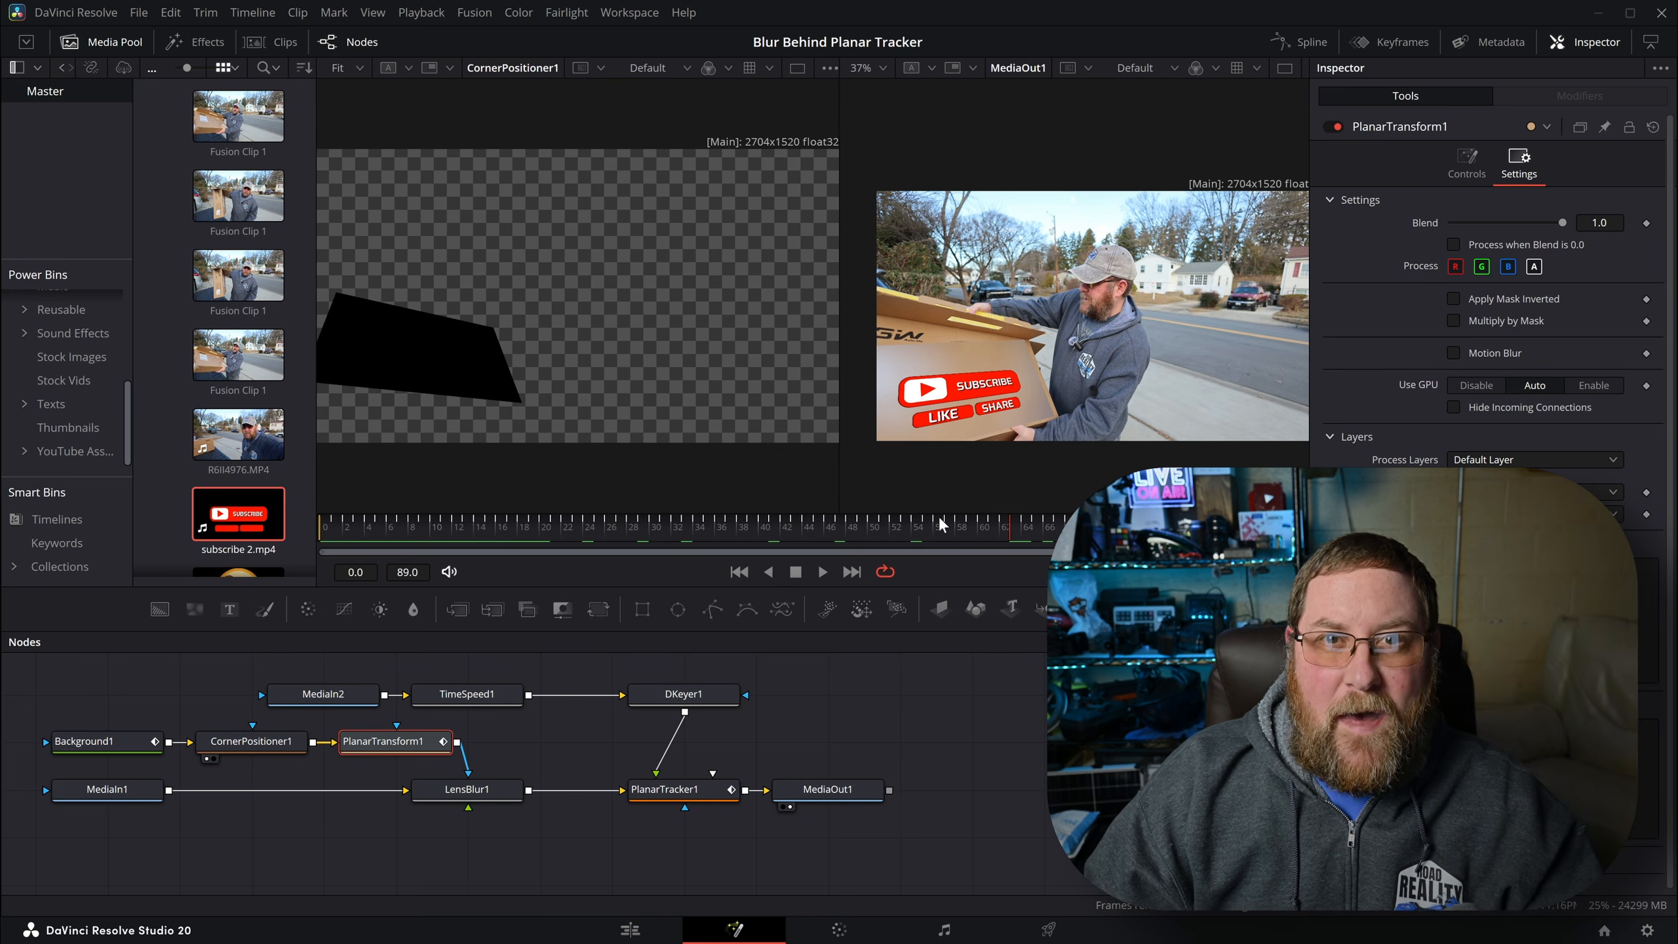
# - Add a Magic Mask node below LensBlur1, feed it from MediaIn1, and show its output in the first viewer
pyautogui.click(456, 861)
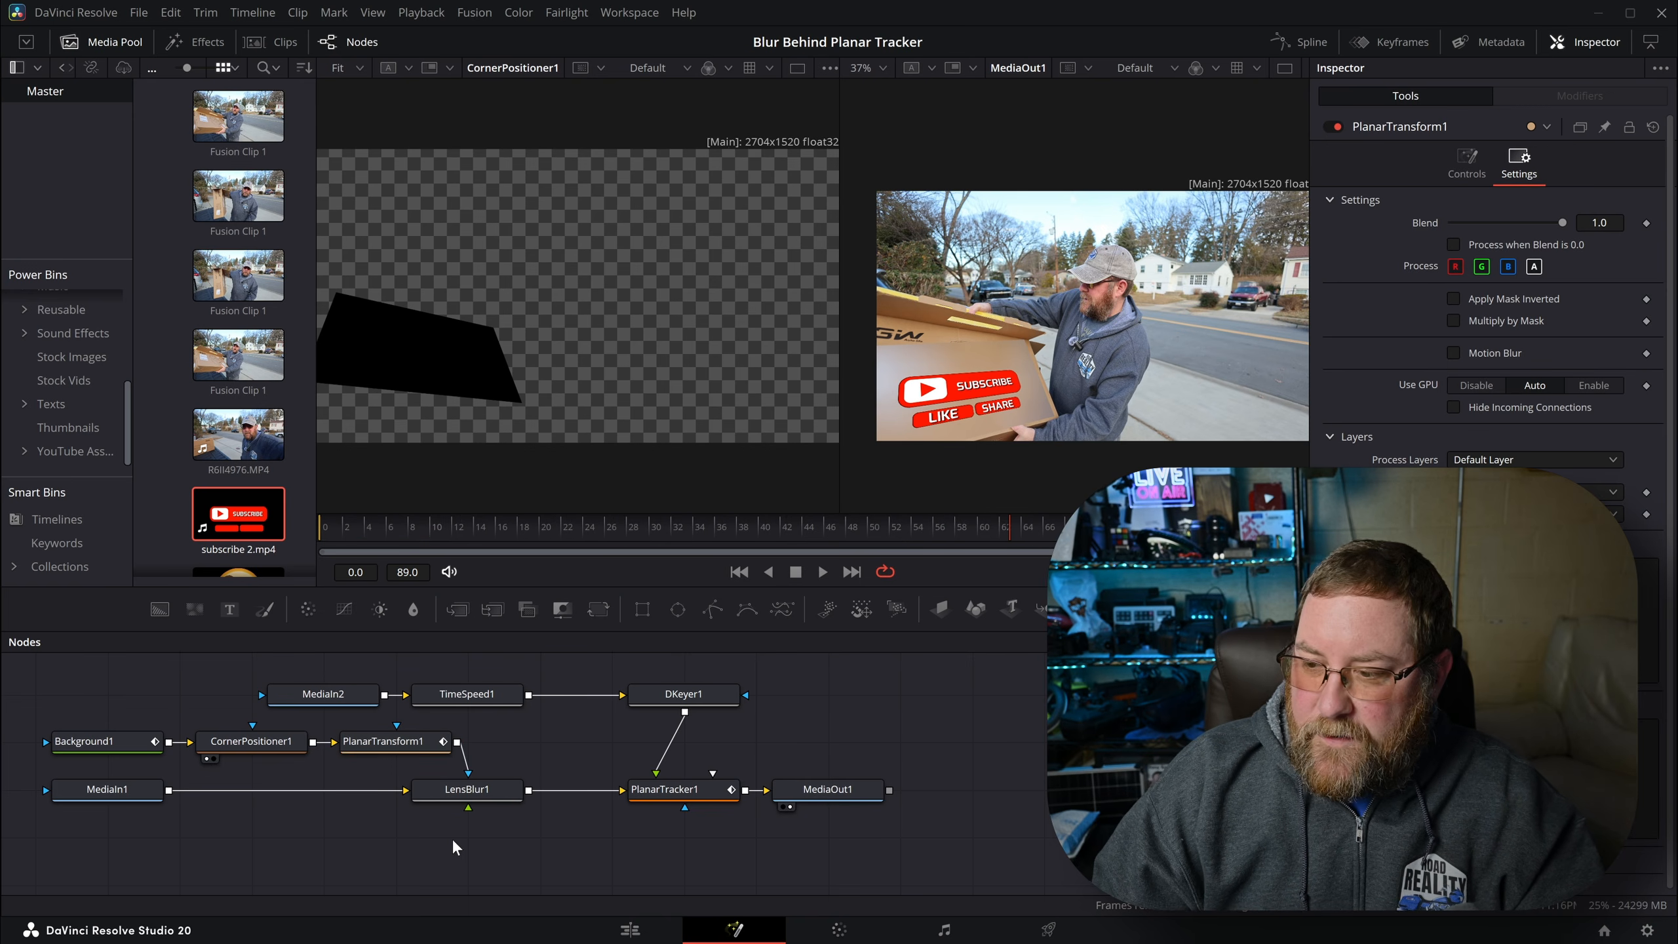
pyautogui.hotkey('shift', 'space')
pyautogui.write('magic')
pyautogui.press('Return')
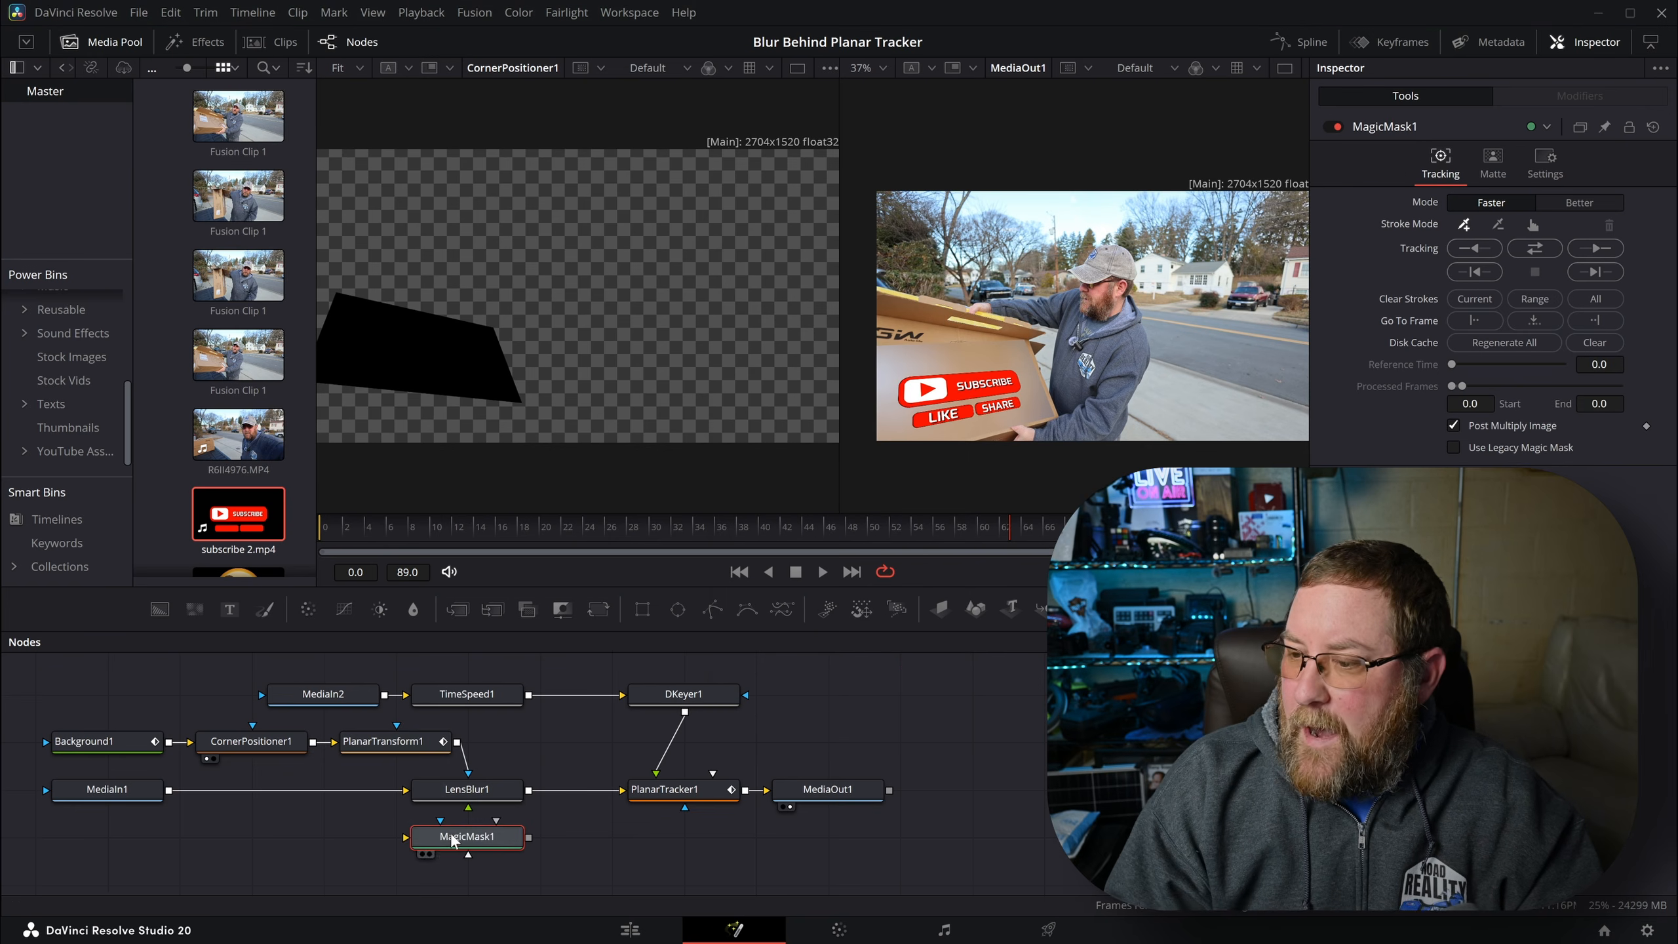
pyautogui.moveTo(169, 795); pyautogui.dragTo(424, 851)
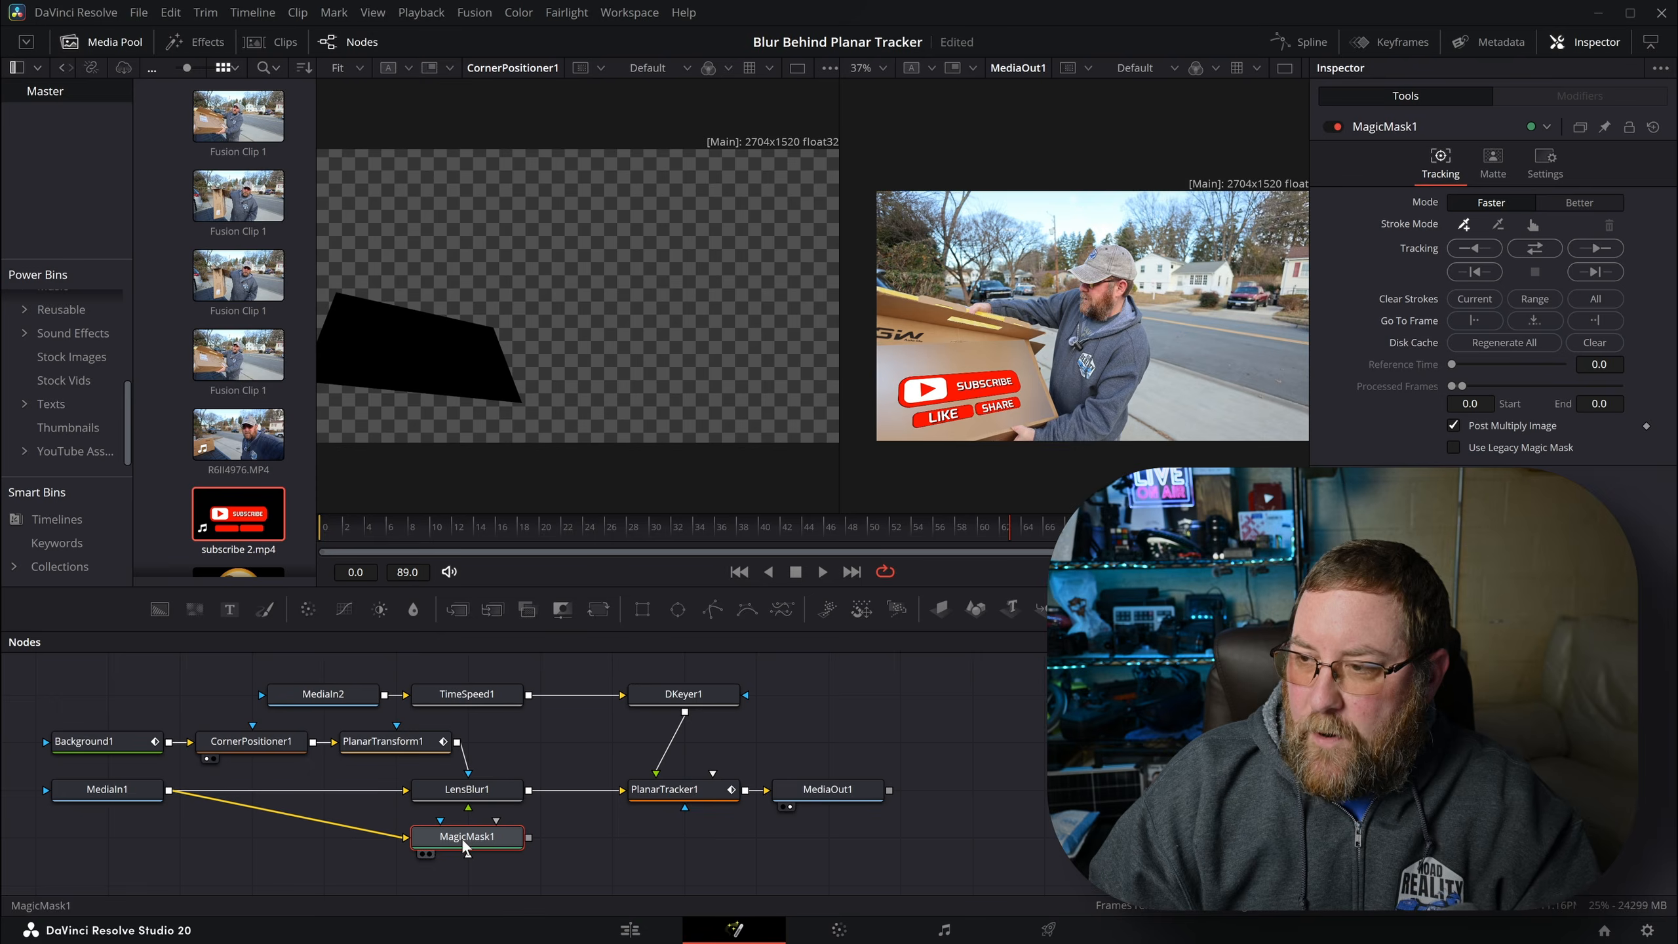
pyautogui.press('1')
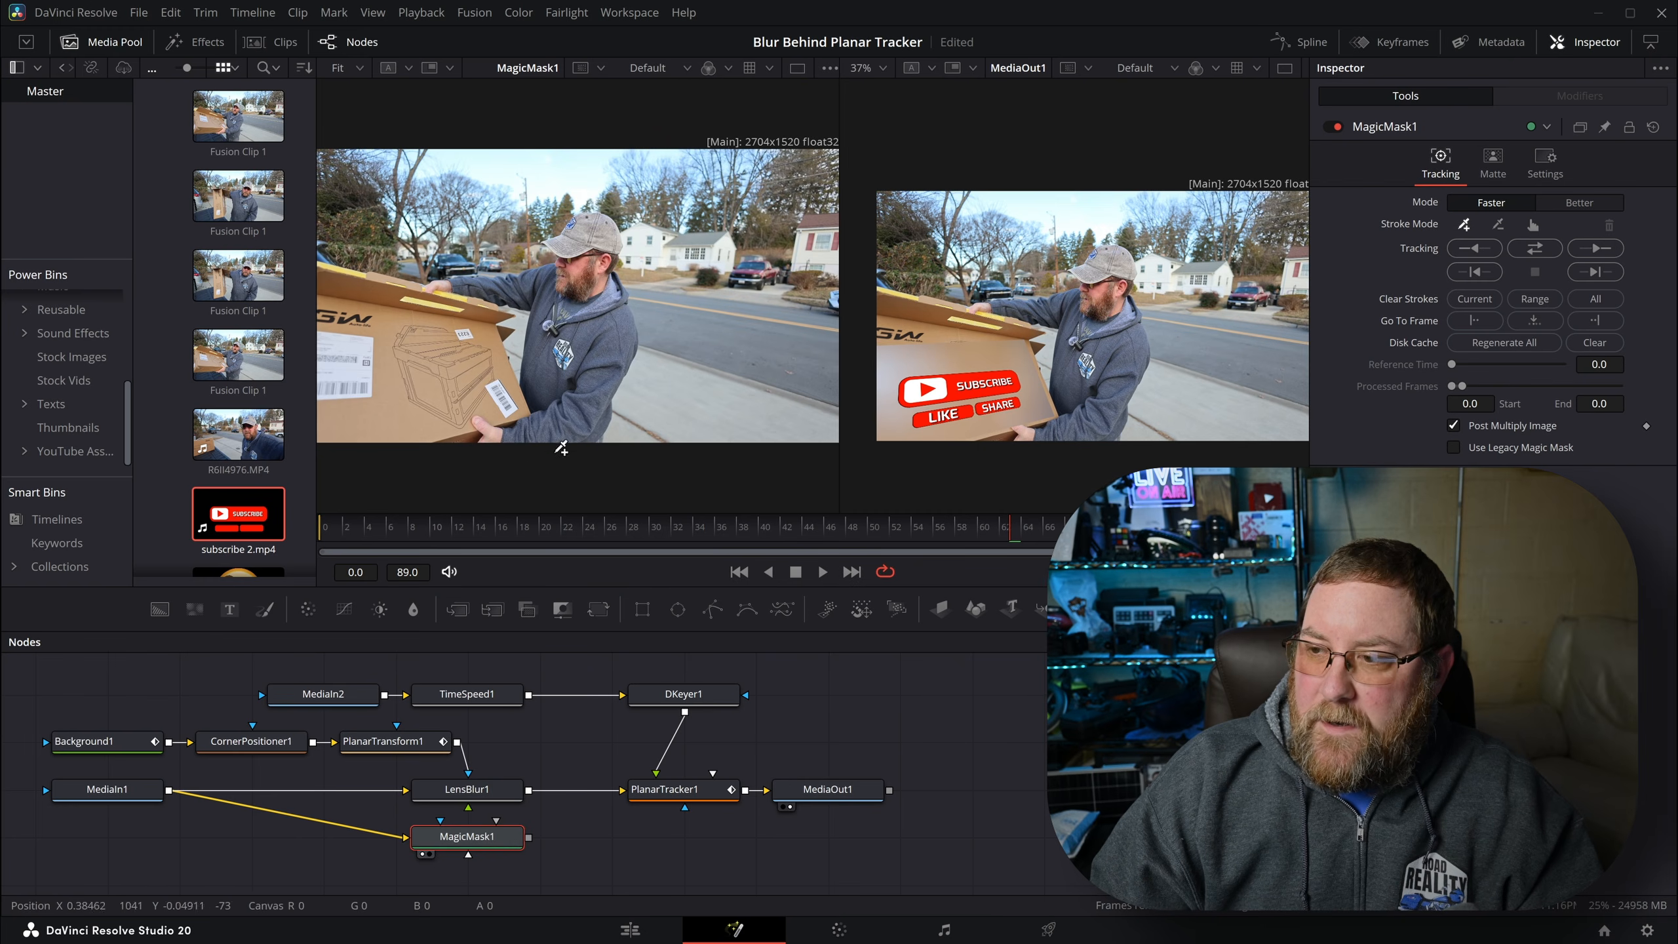
# - Set the Magic Mask to Better mode and mark the thumb holding the box as the area to include
pyautogui.scroll(5, 491, 439)
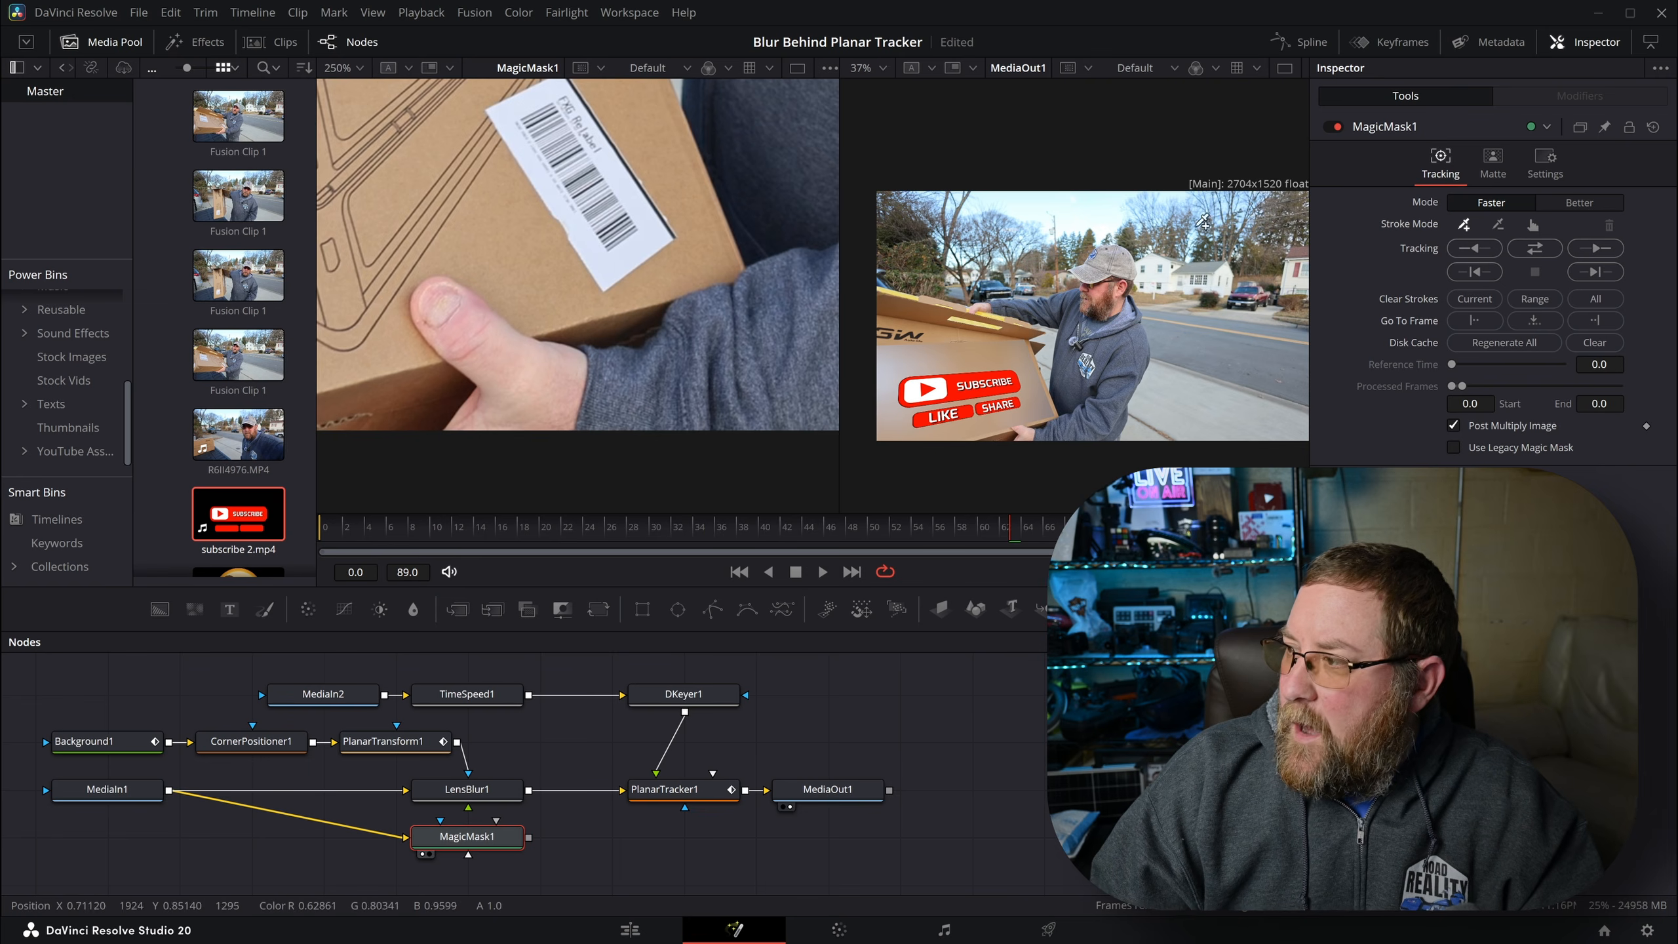
pyautogui.click(1582, 203)
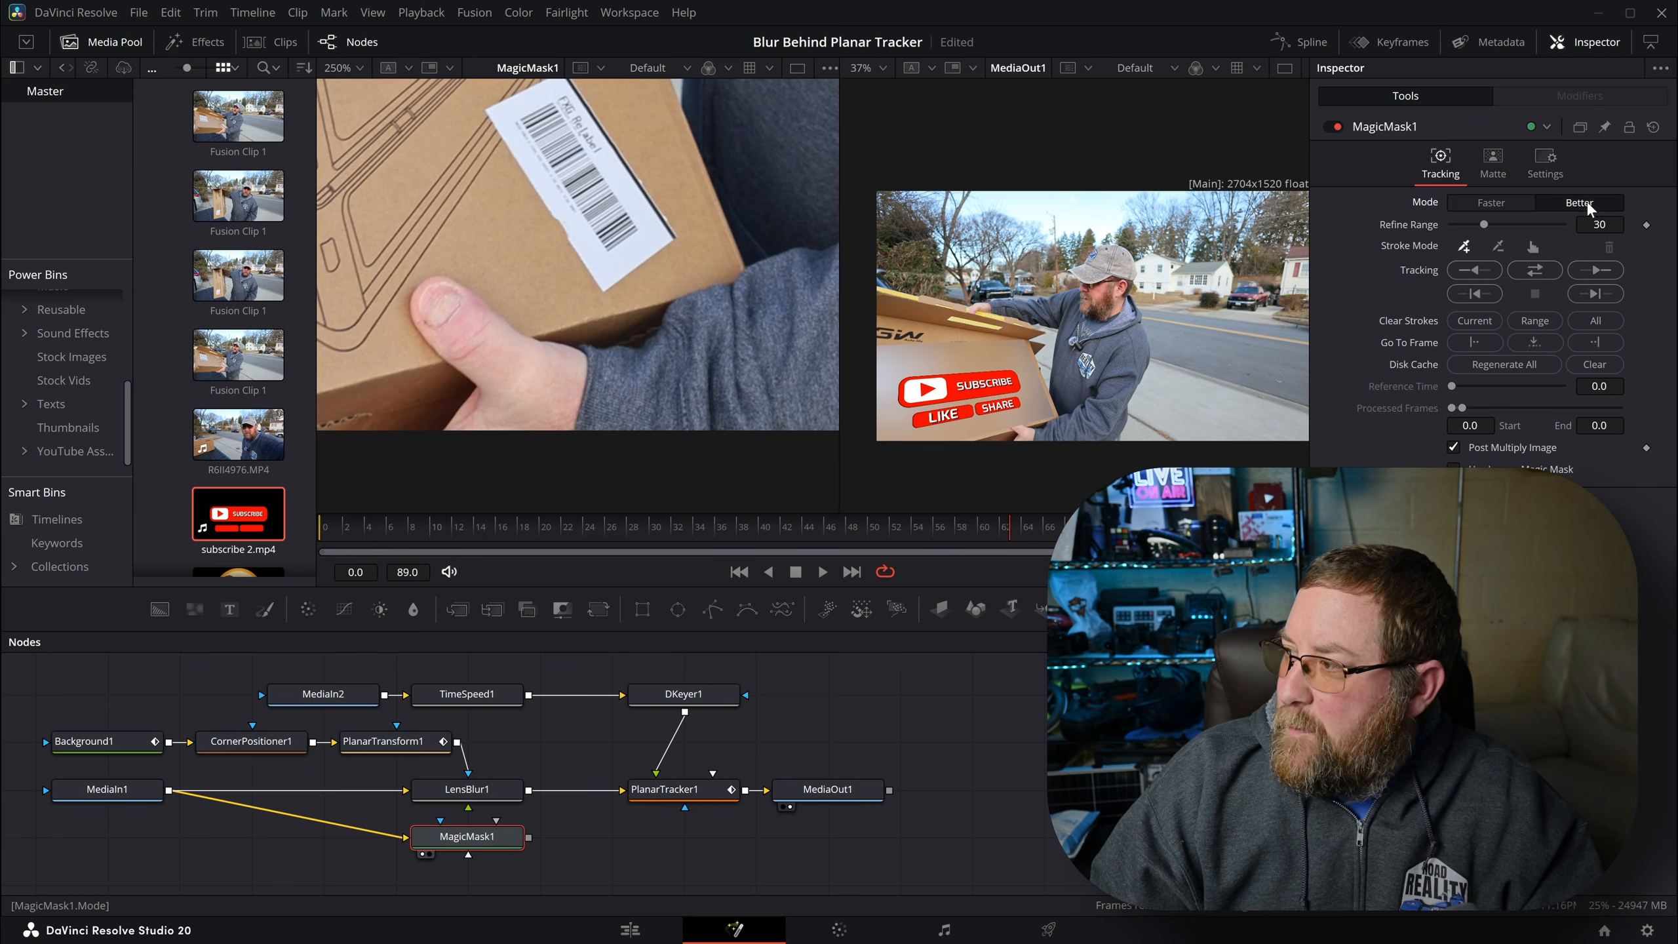
pyautogui.click(510, 356)
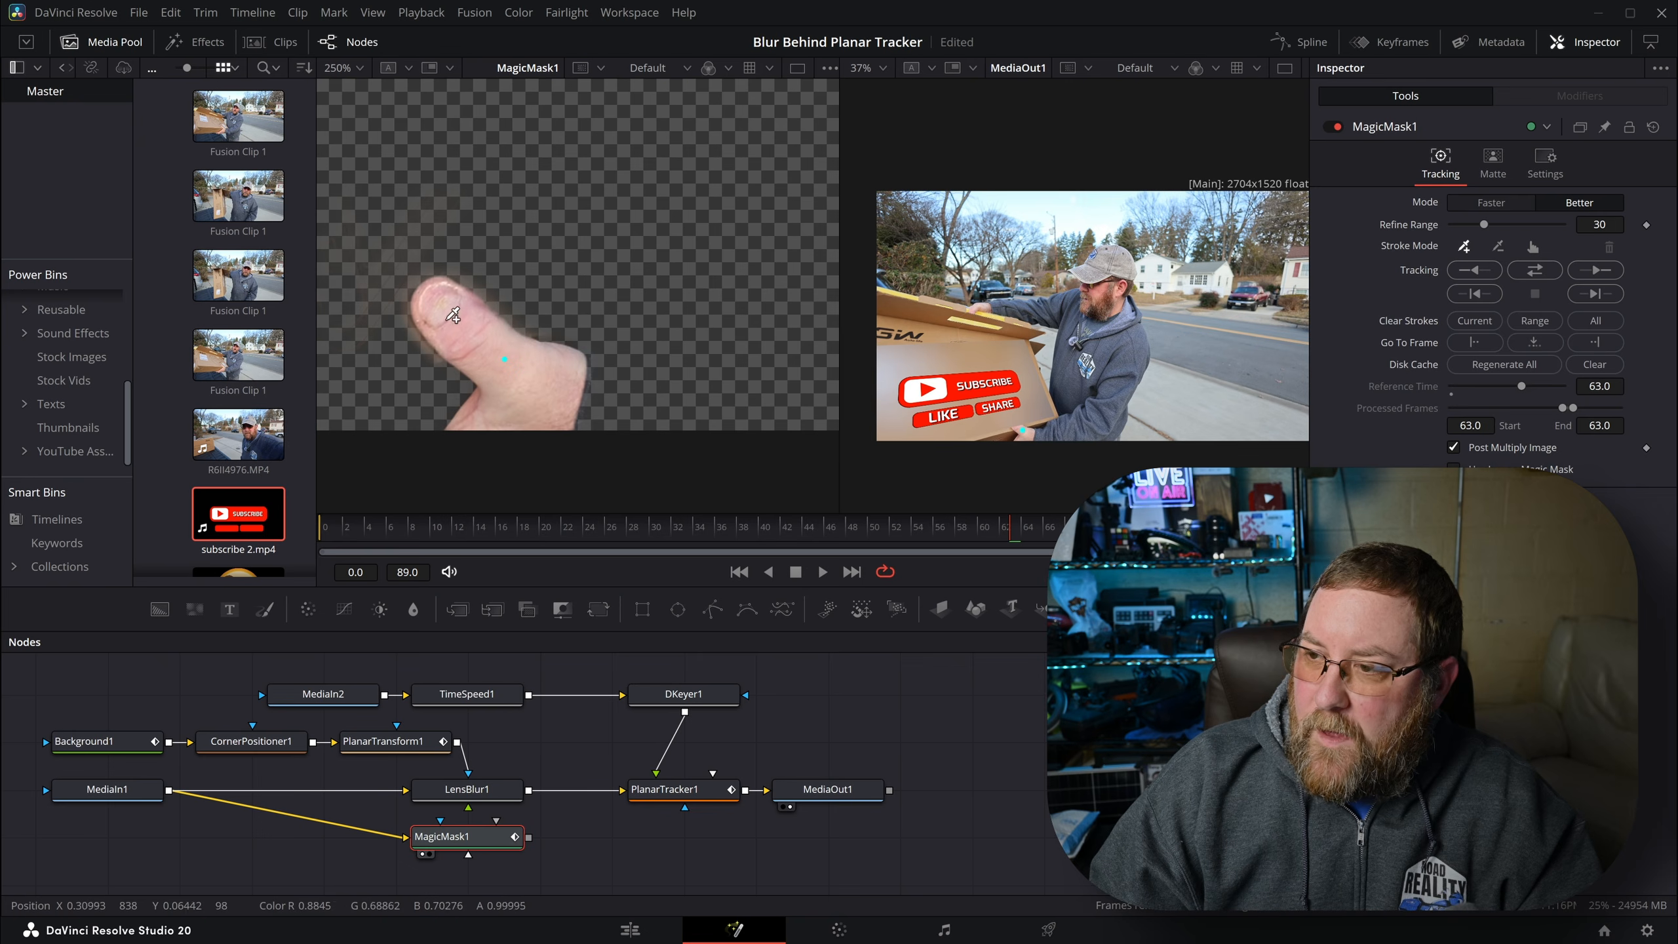
# - Place subtract points on the box and sleeve around the thumb, and track the mask both forward and backward
pyautogui.click(1497, 247)
pyautogui.click(690, 284)
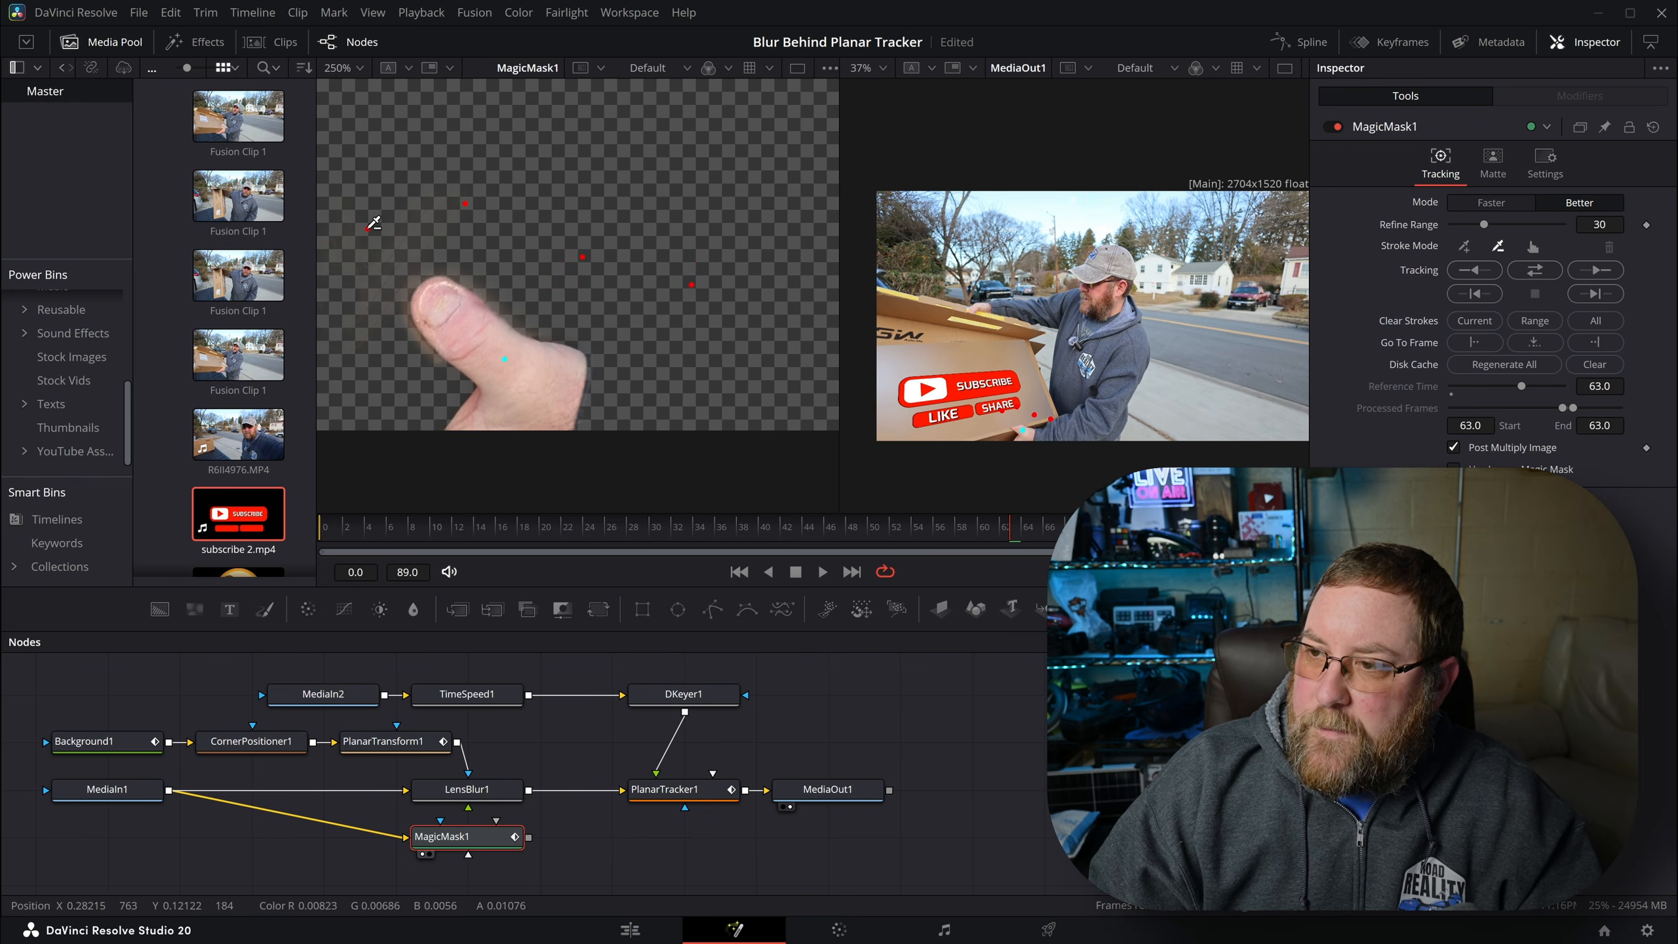
pyautogui.click(351, 308)
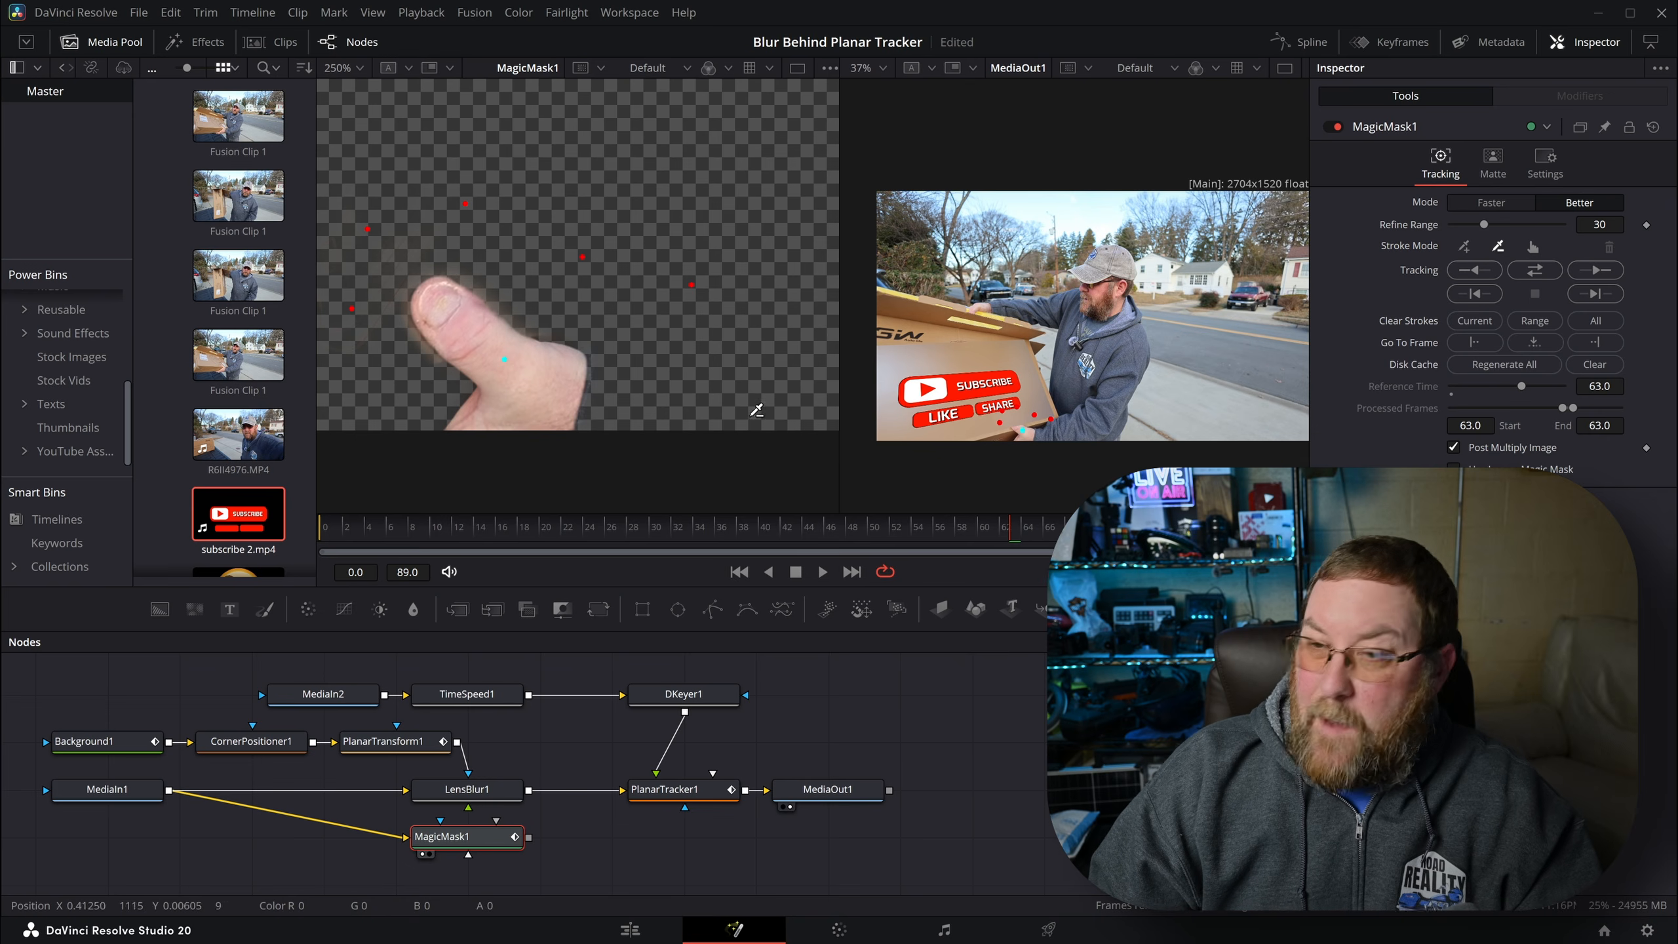
pyautogui.click(1533, 269)
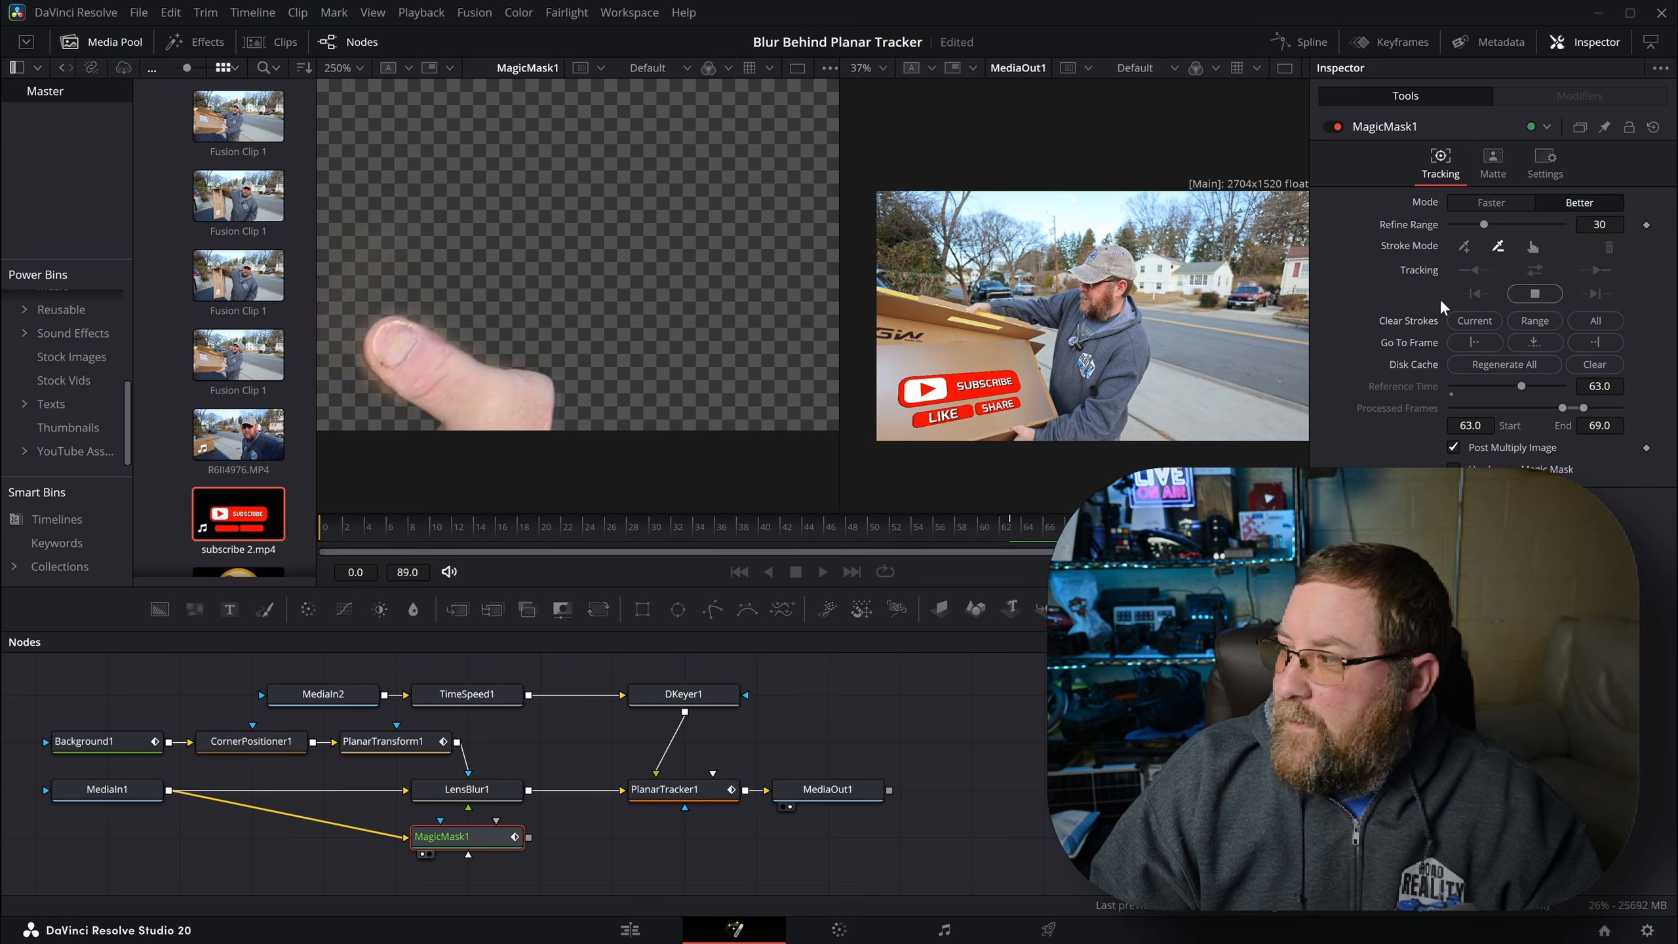
# - Check the tracked hand mask and subtract the barcode label from it around frame 37
pyautogui.click(362, 66)
pyautogui.click(359, 94)
pyautogui.moveTo(388, 546); pyautogui.dragTo(733, 538)
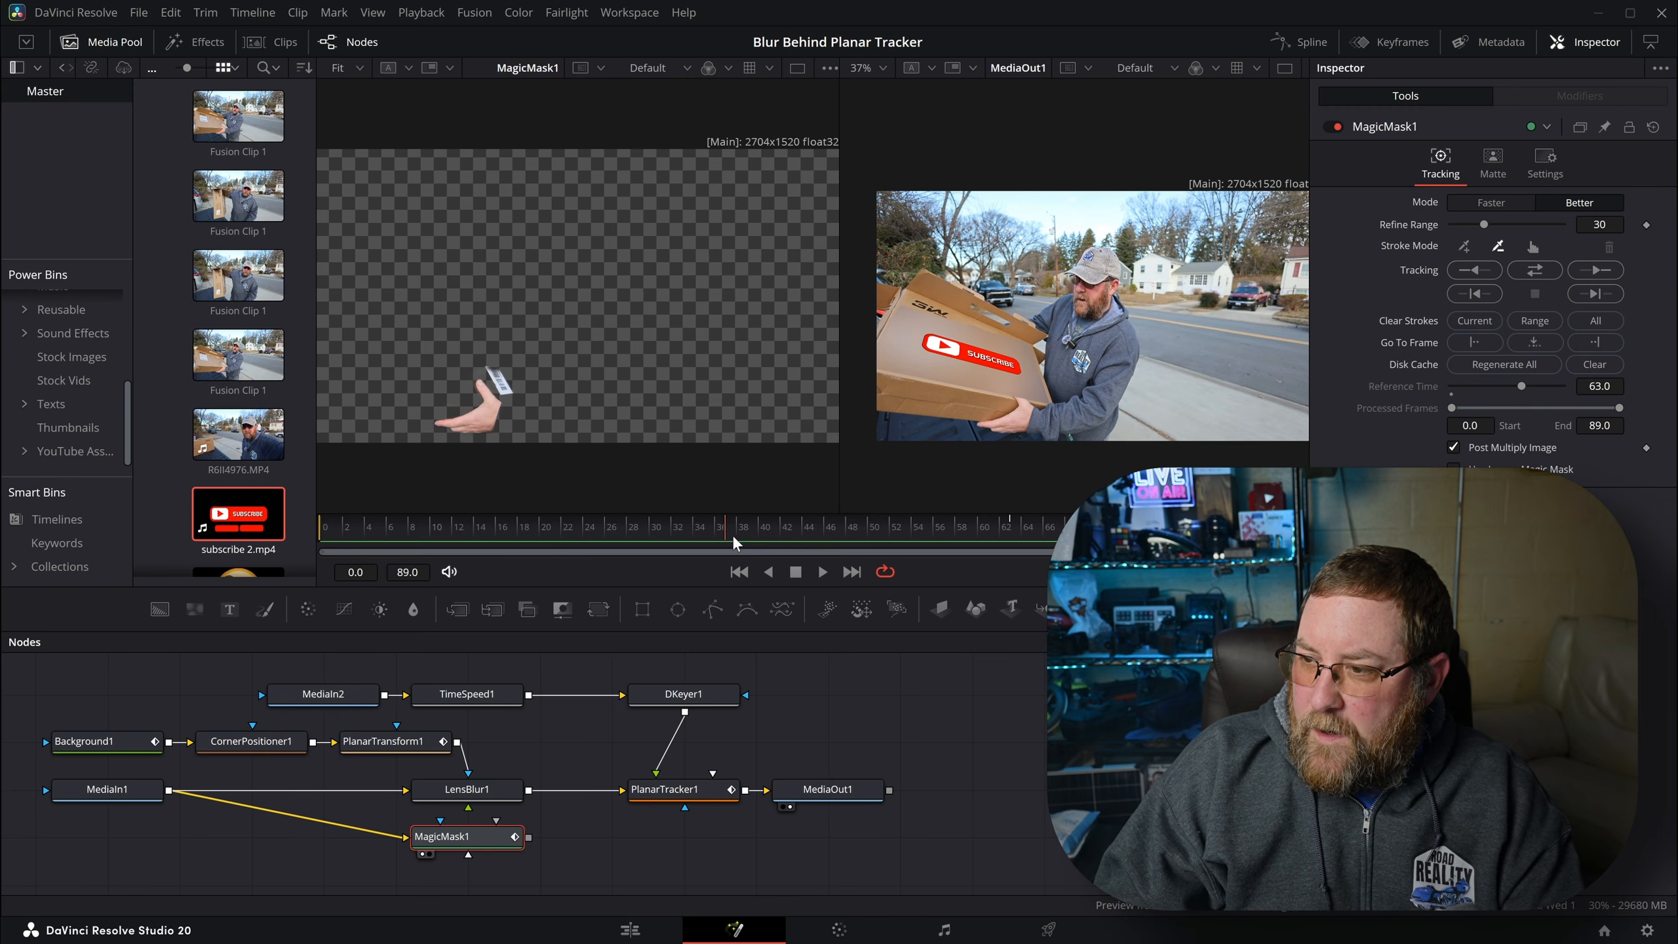
pyautogui.scroll(5, 601, 397)
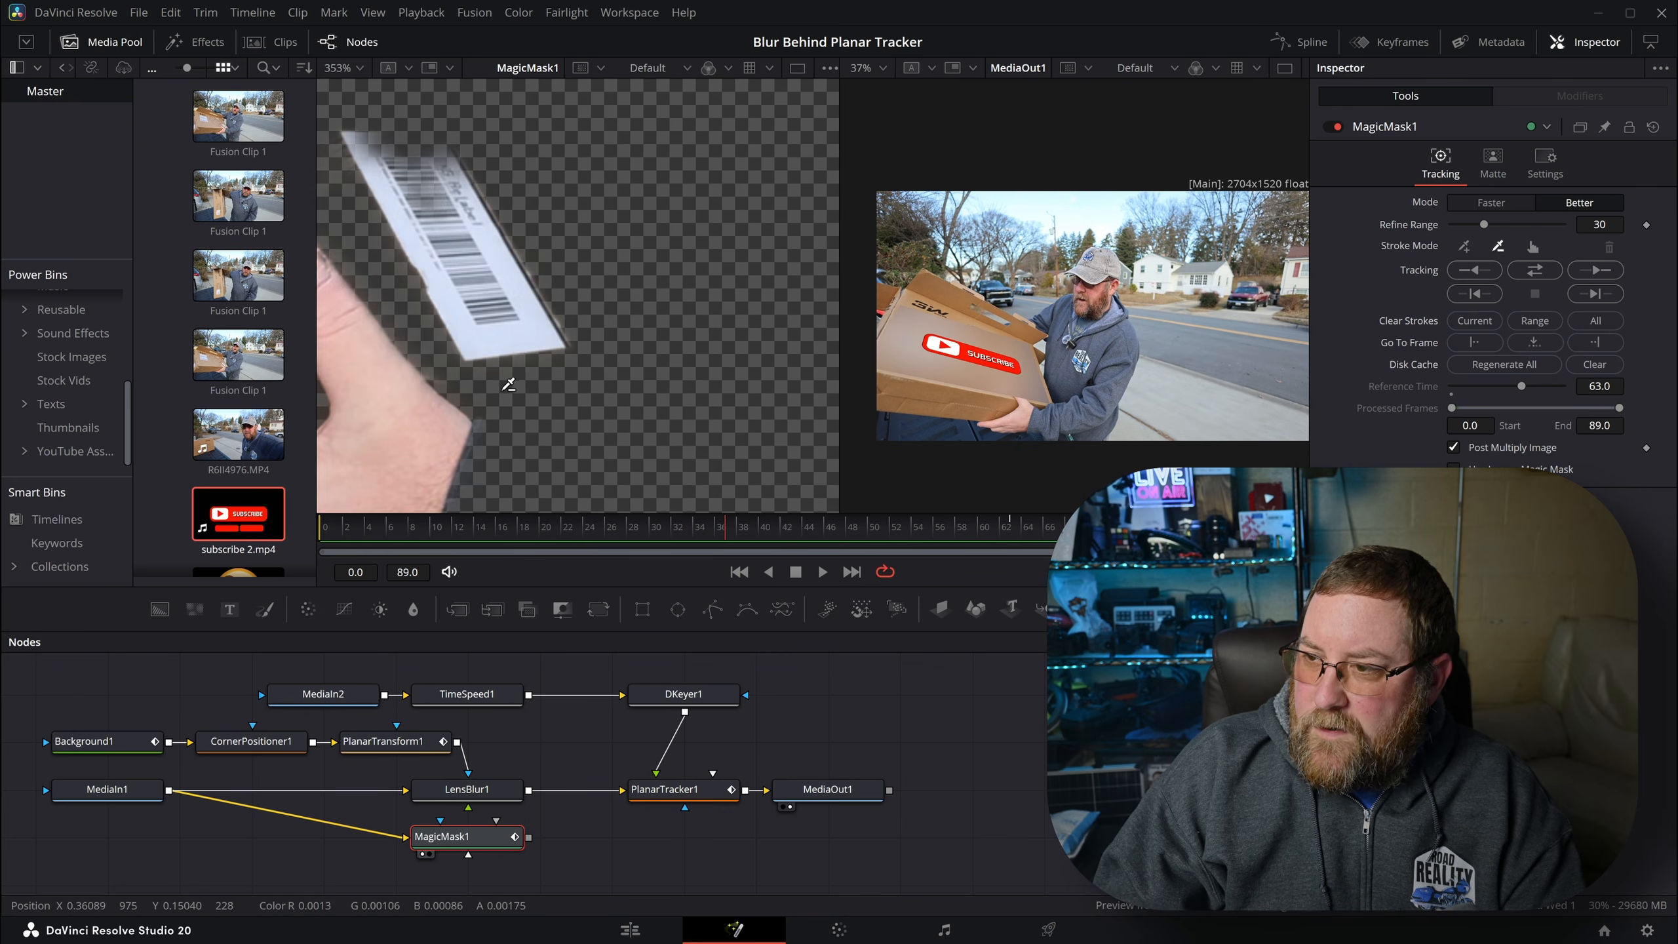
pyautogui.click(513, 358)
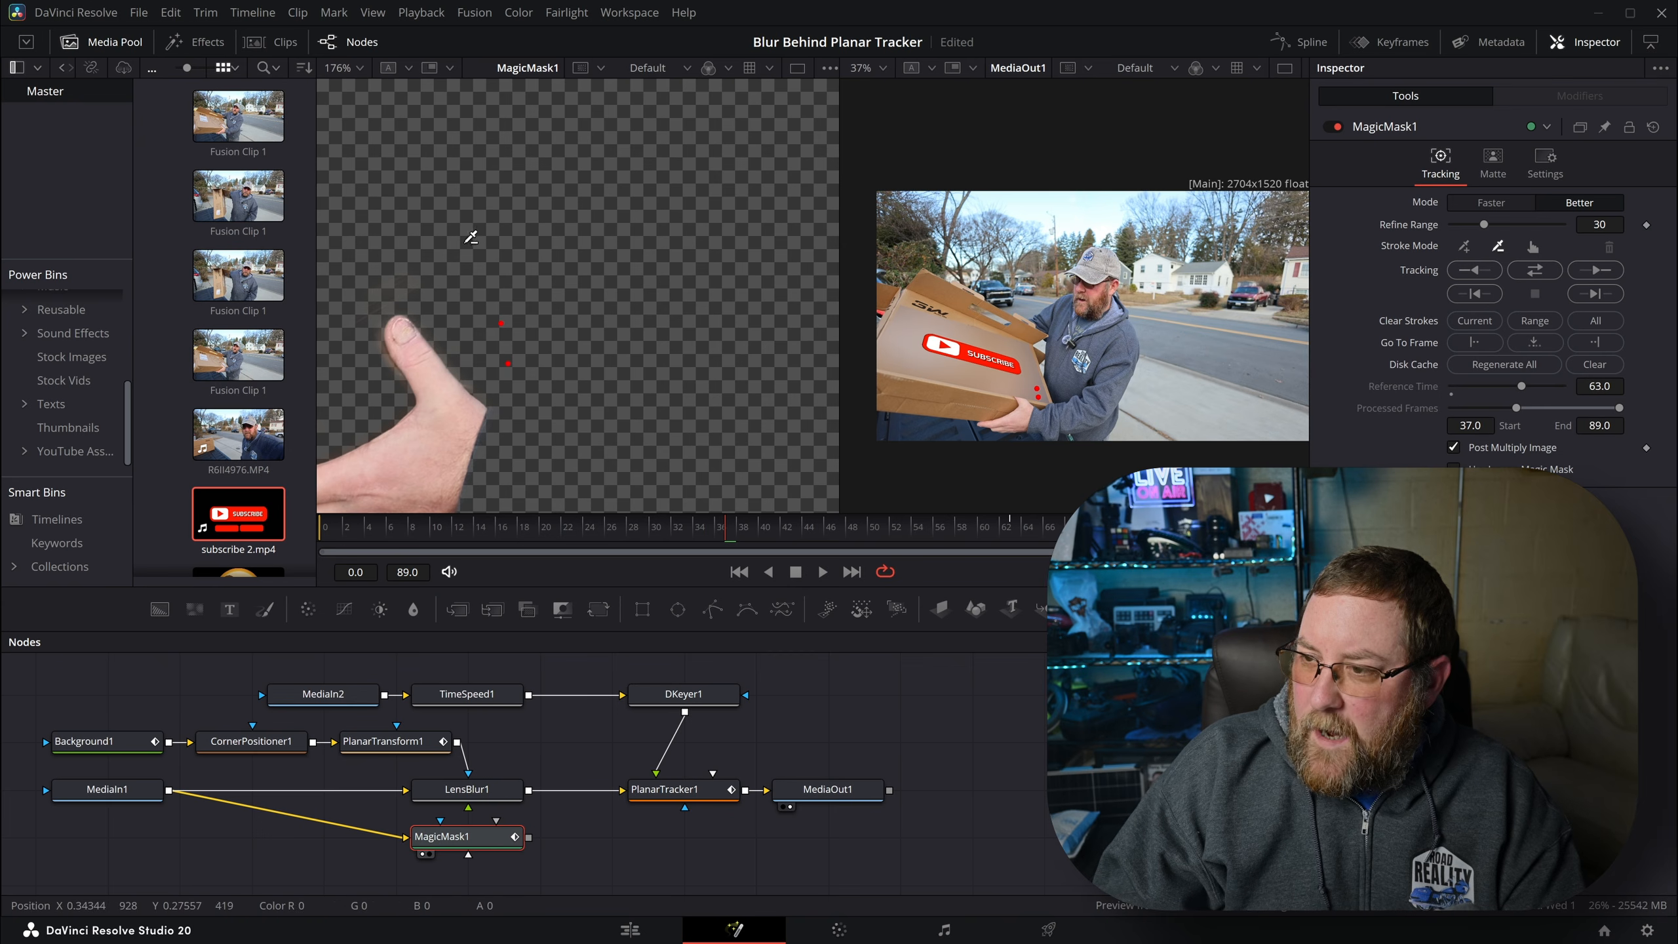
# - Scrub through the clip, subtract the barcode label beside the hand around frame 84, and track the mask forward
pyautogui.moveTo(719, 526); pyautogui.dragTo(1055, 530)
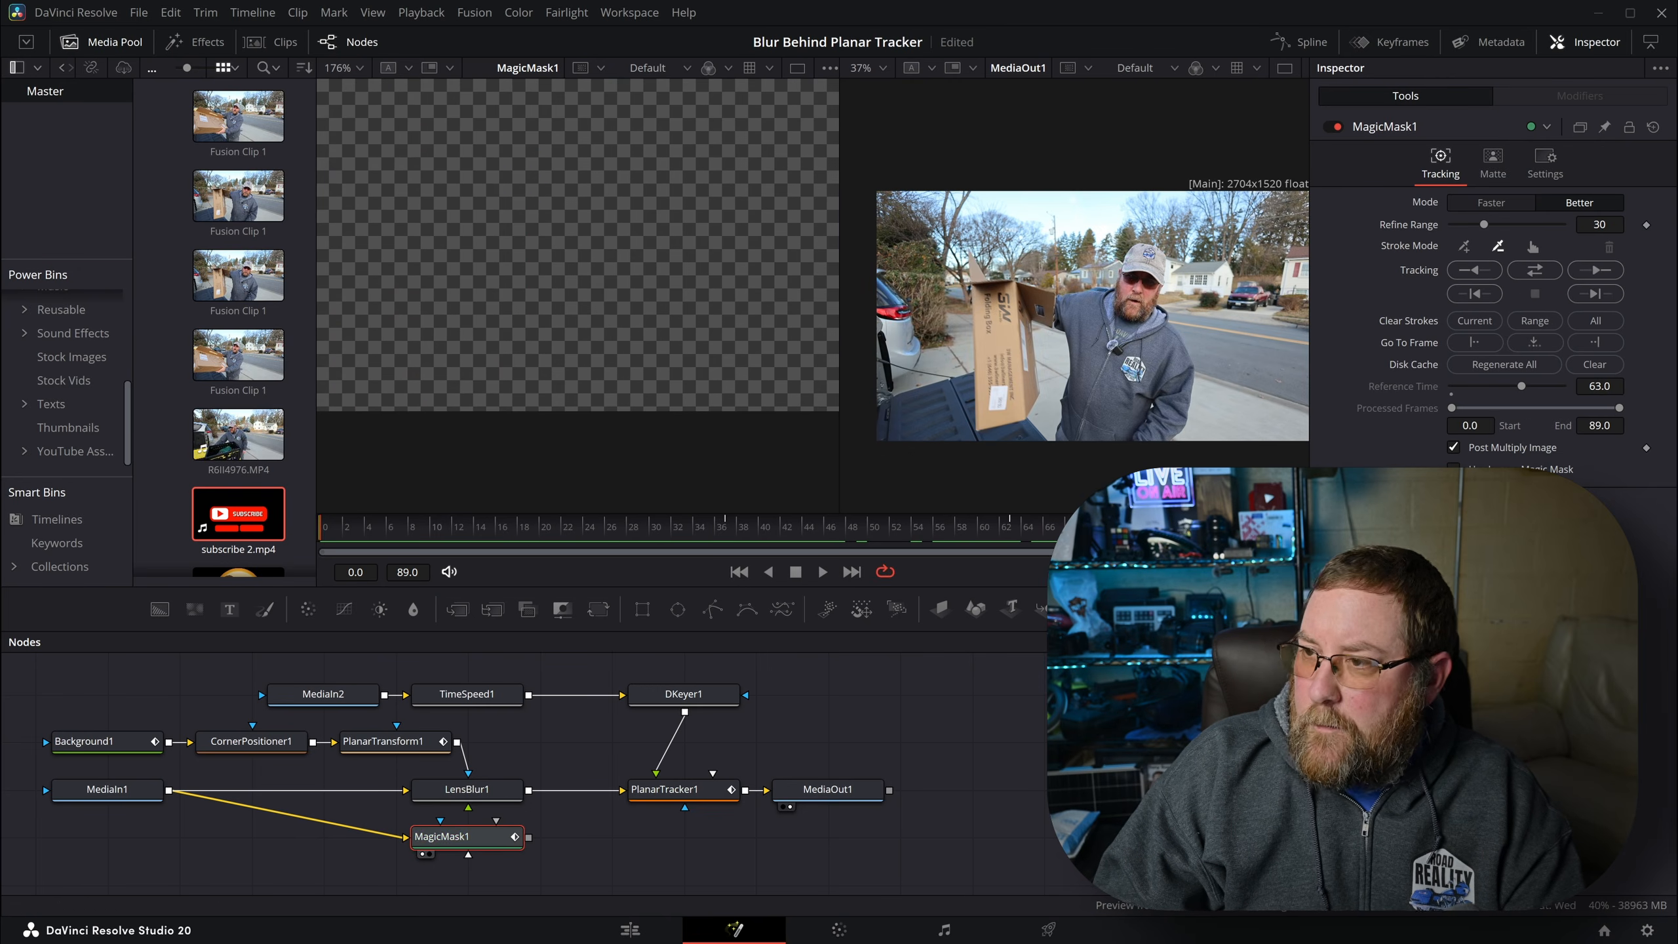
pyautogui.moveTo(330, 527); pyautogui.dragTo(1268, 533)
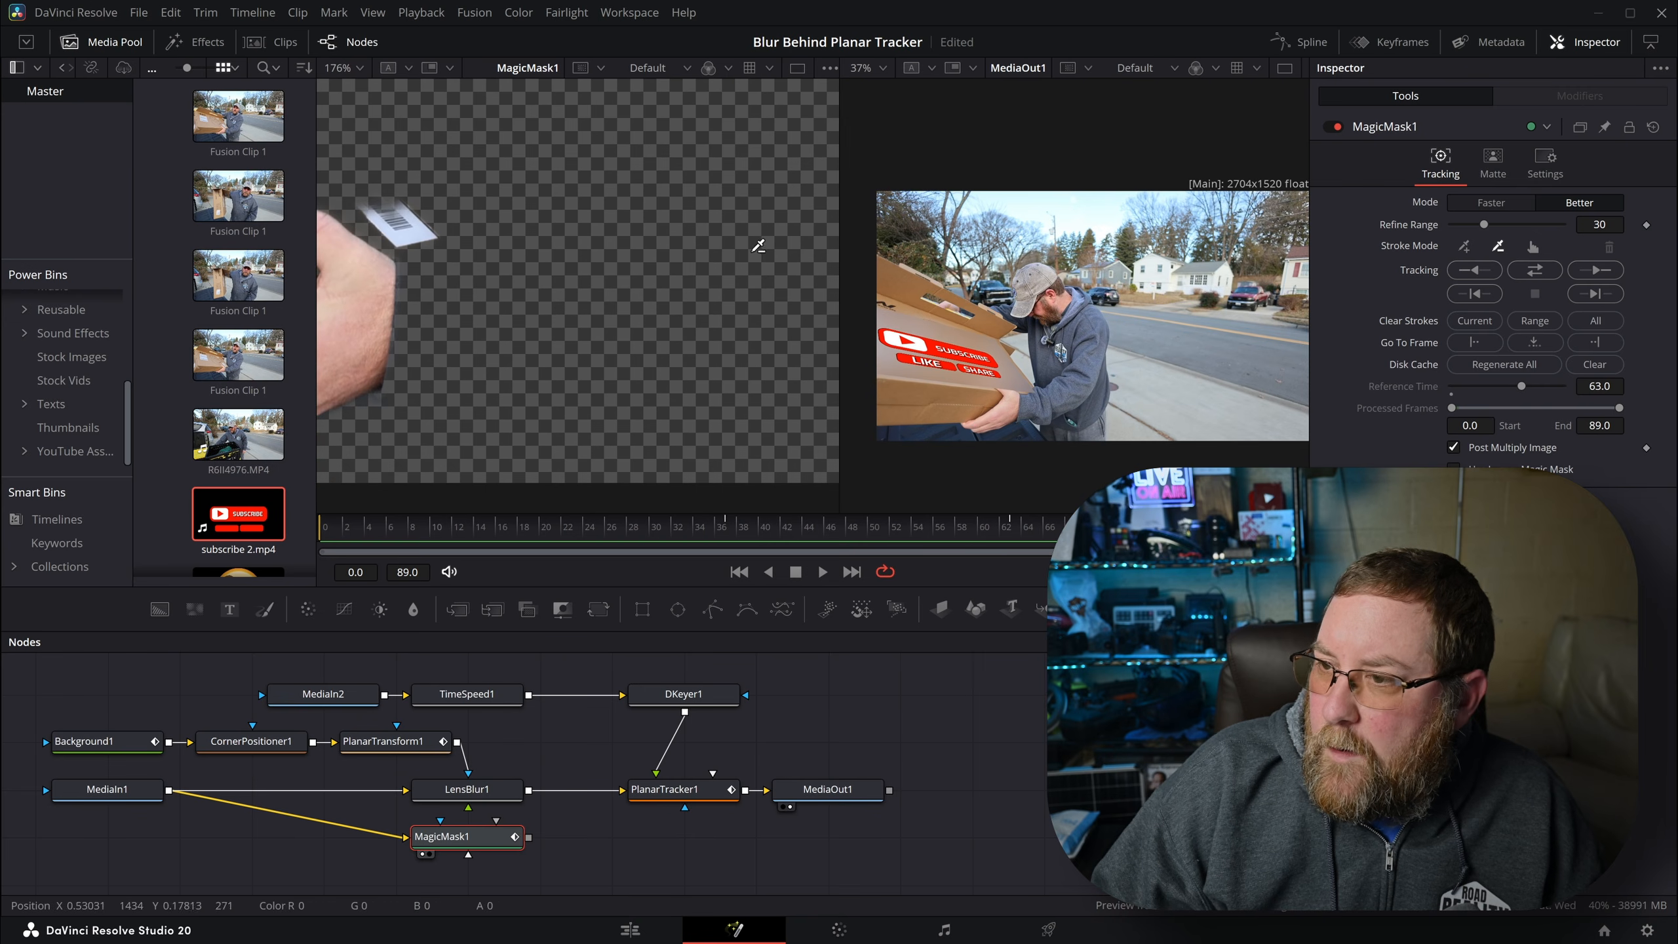
pyautogui.moveTo(399, 237); pyautogui.dragTo(416, 235)
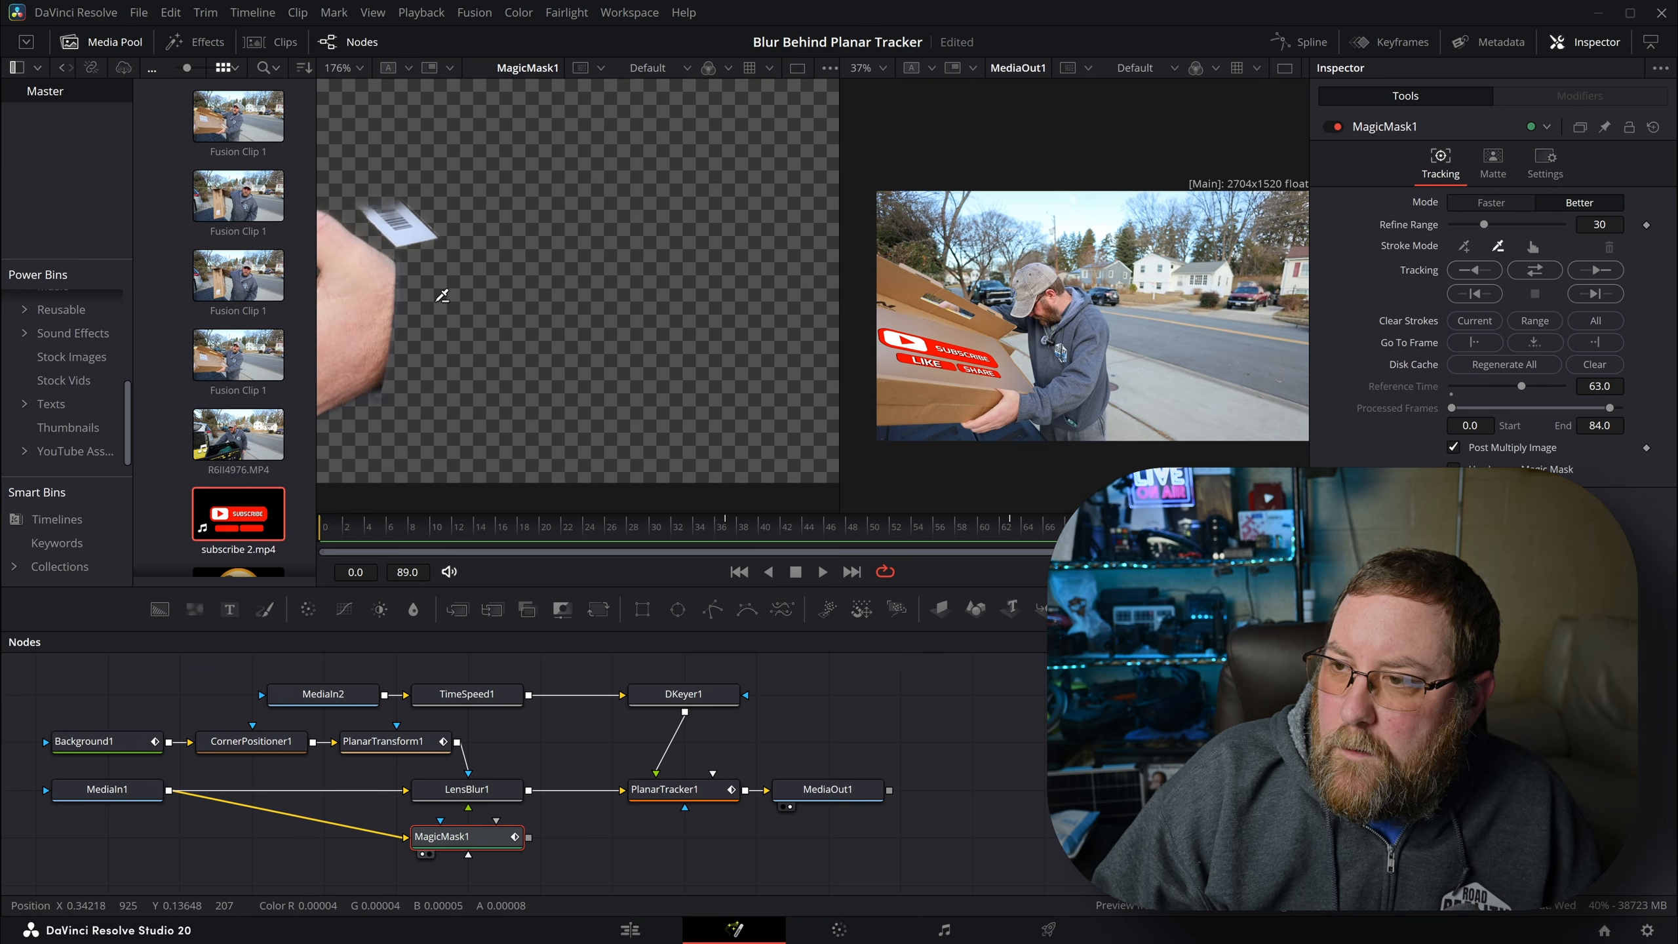
pyautogui.click(1595, 270)
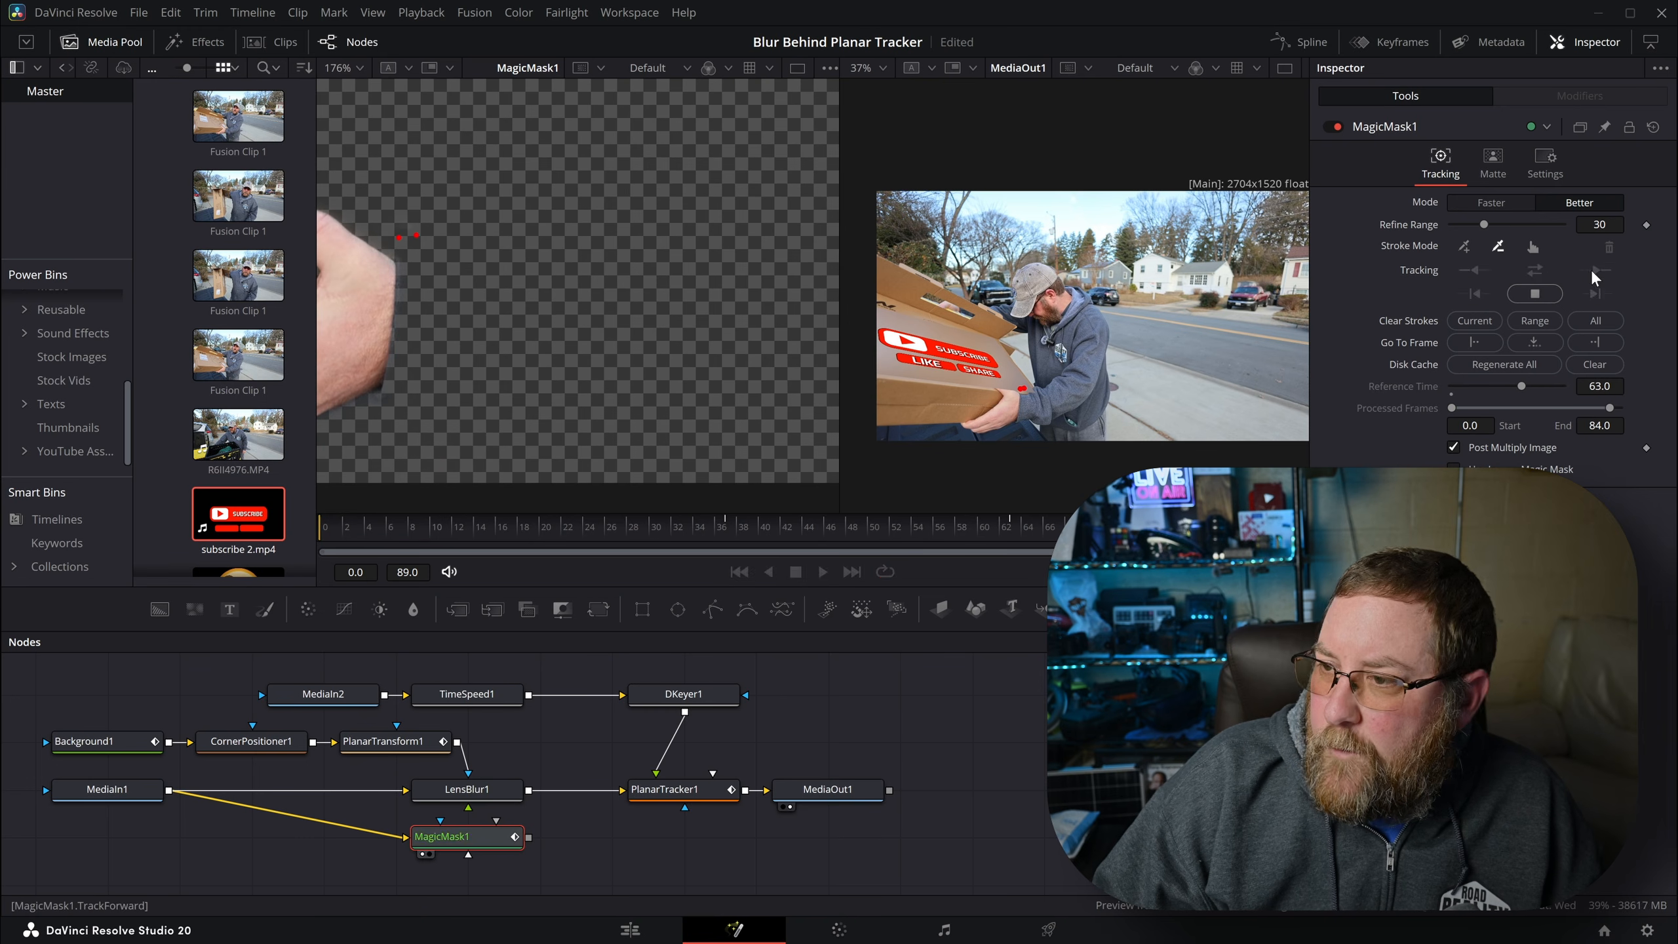